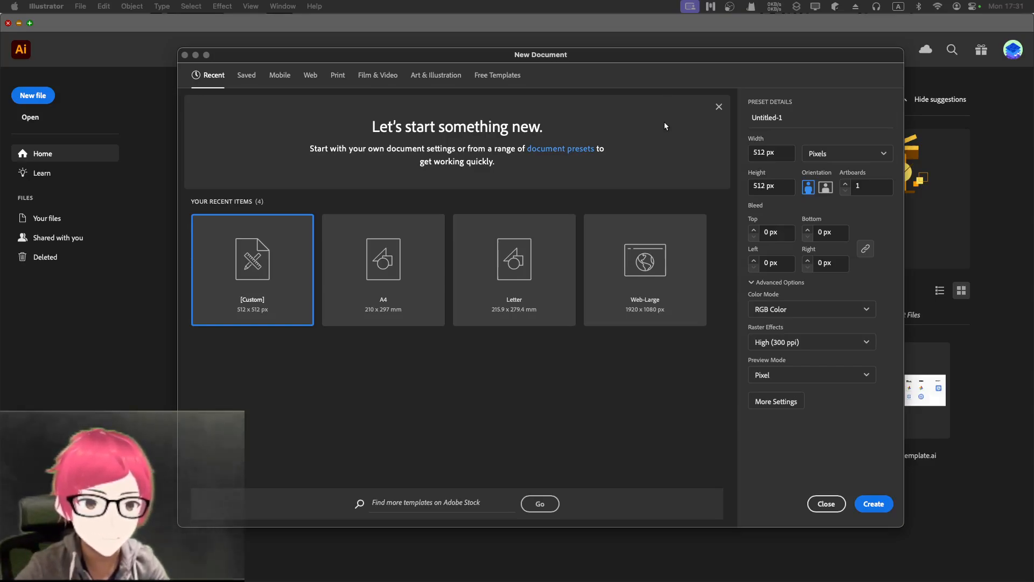
pyautogui.hotkey('ctrl', 'Left')
pyautogui.hotkey('ctrl', 'Left')
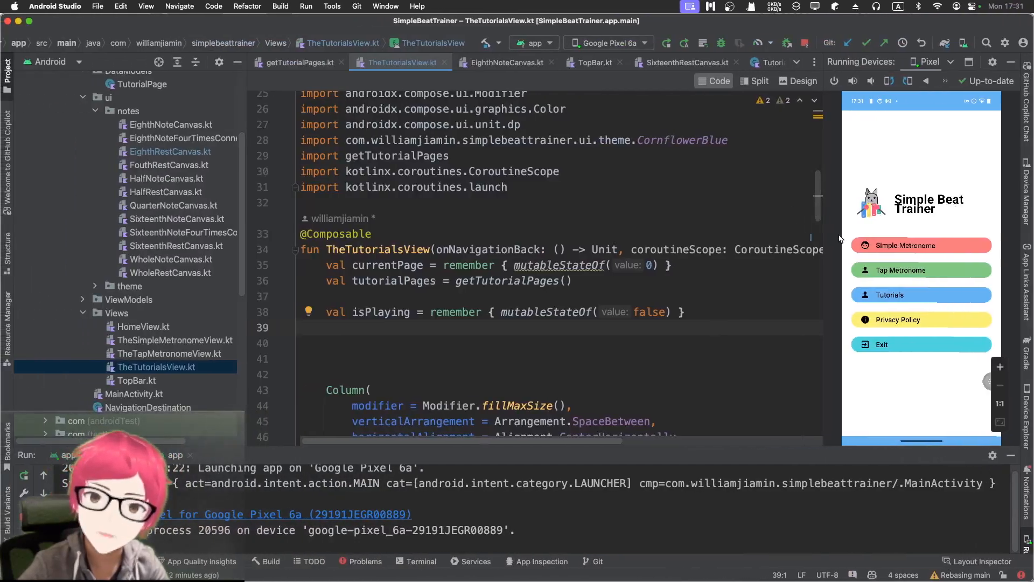
pyautogui.hotkey('ctrl', 'Right')
pyautogui.hotkey('ctrl', 'Right')
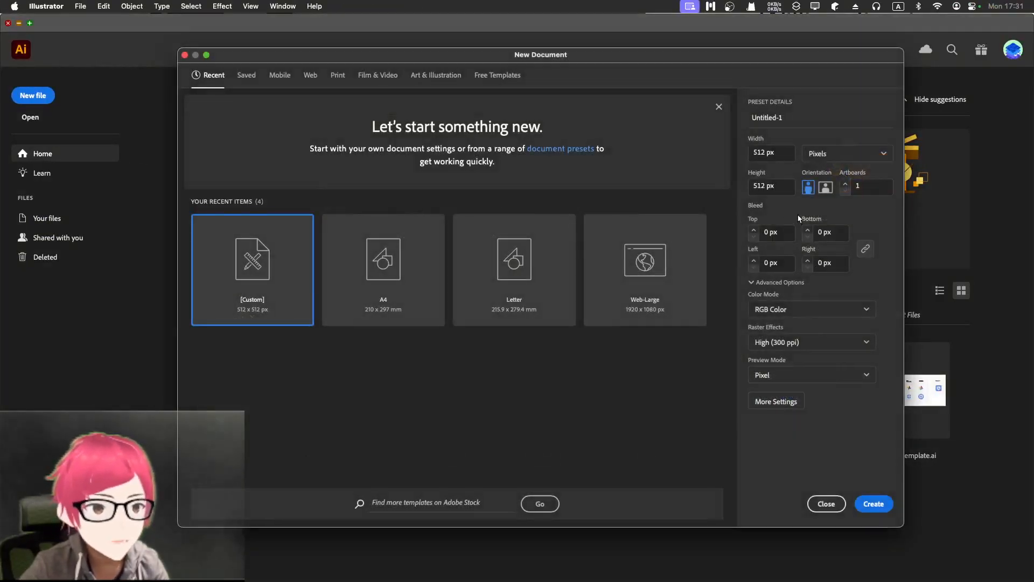
# Create a new 512 x 512 px RGB document at 300 ppi with Pixel preview mode
pyautogui.click(779, 147)
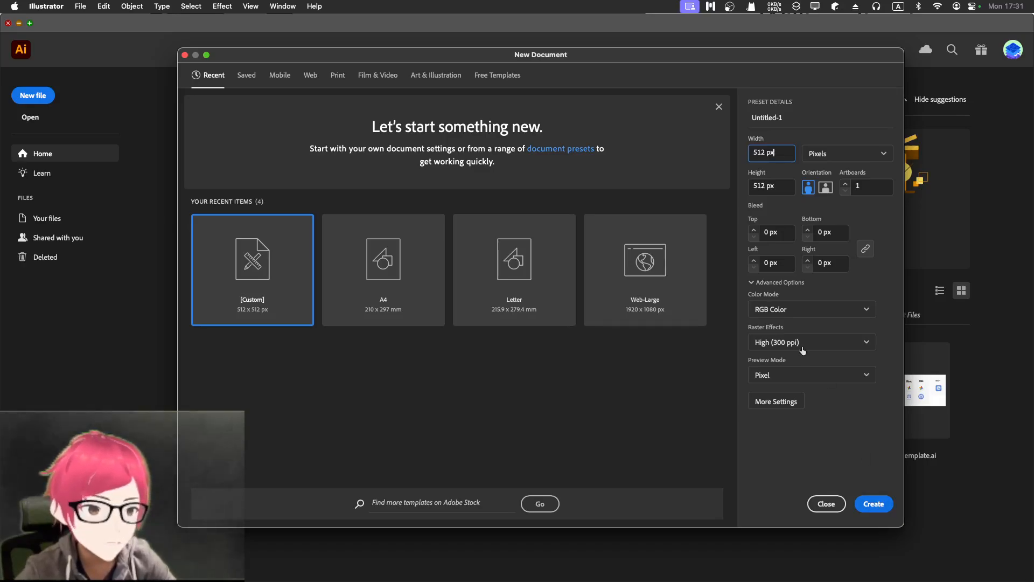
pyautogui.click(868, 507)
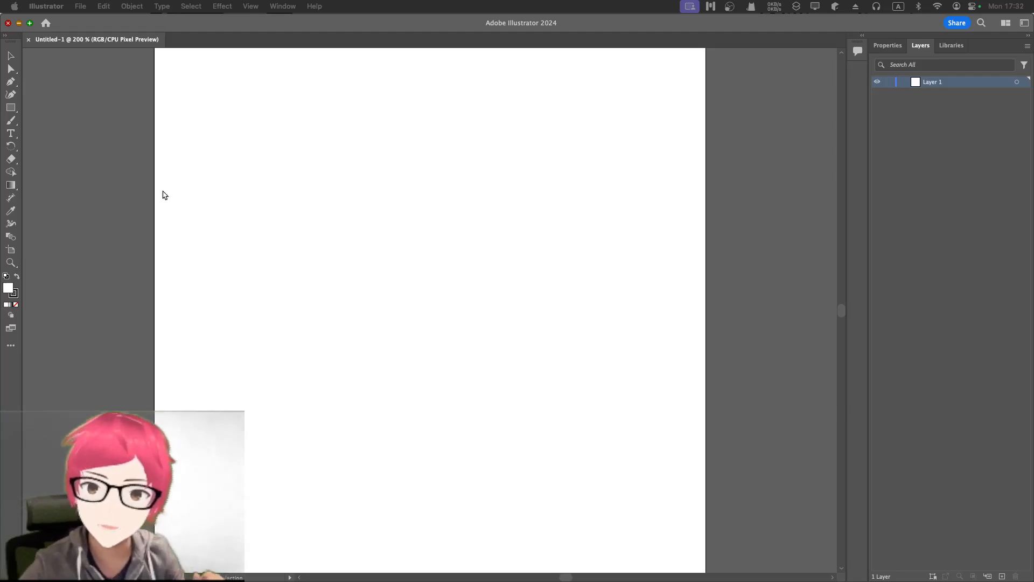
pyautogui.click(12, 174)
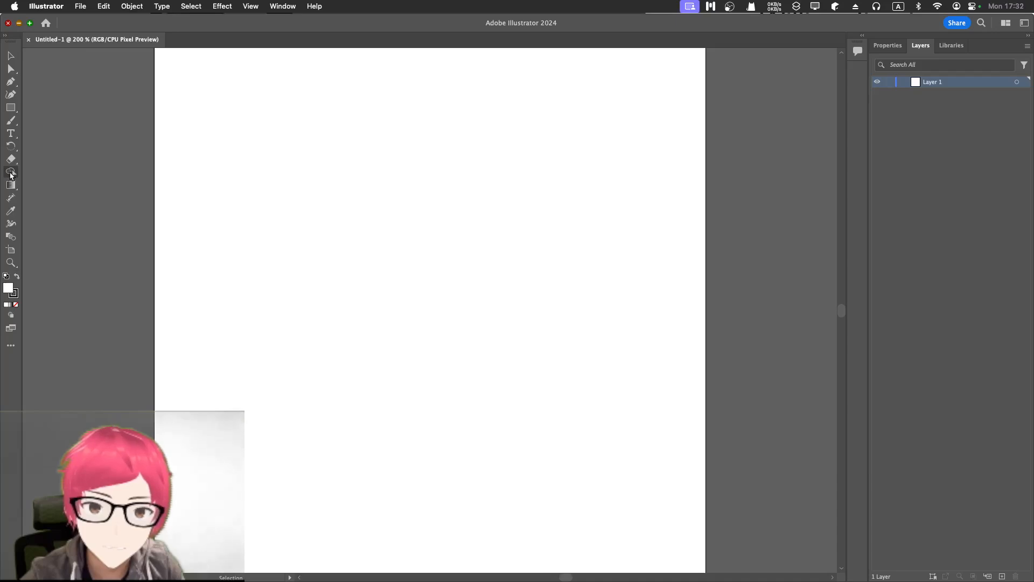
pyautogui.click(11, 174)
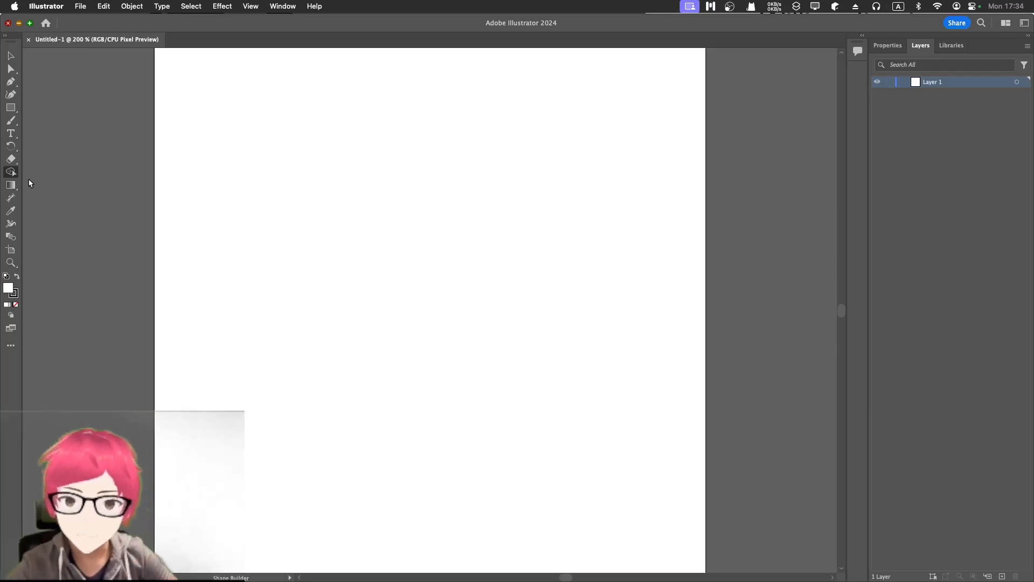
# Draw a rectangle about 246 px wide and 203 px high near the middle of the artboard
pyautogui.click(13, 109)
pyautogui.click(13, 111)
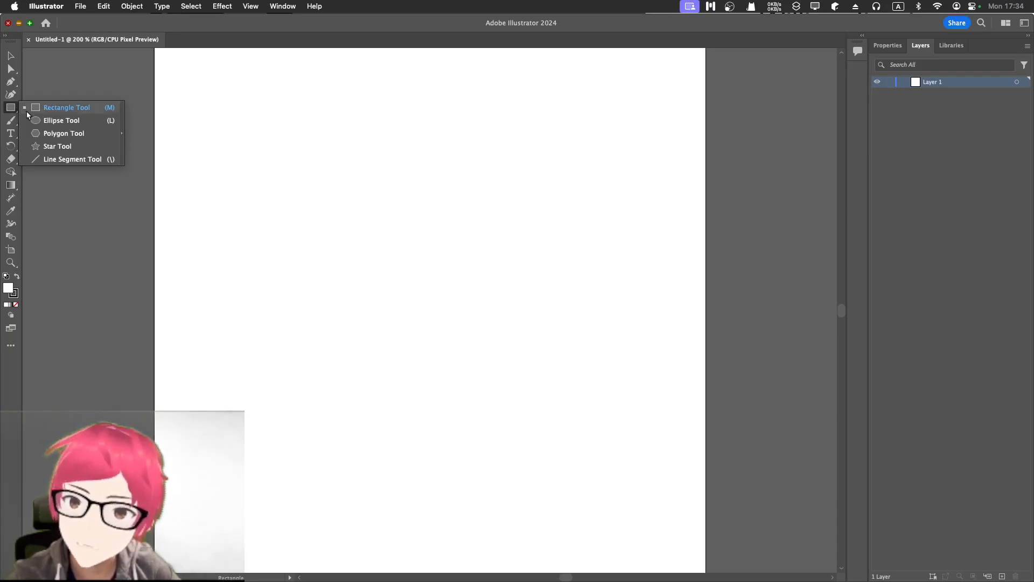
pyautogui.click(51, 112)
pyautogui.moveTo(312, 195)
pyautogui.mouseDown()
pyautogui.moveTo(418, 295)
pyautogui.moveTo(586, 416)
pyautogui.moveTo(577, 414)
pyautogui.mouseUp()
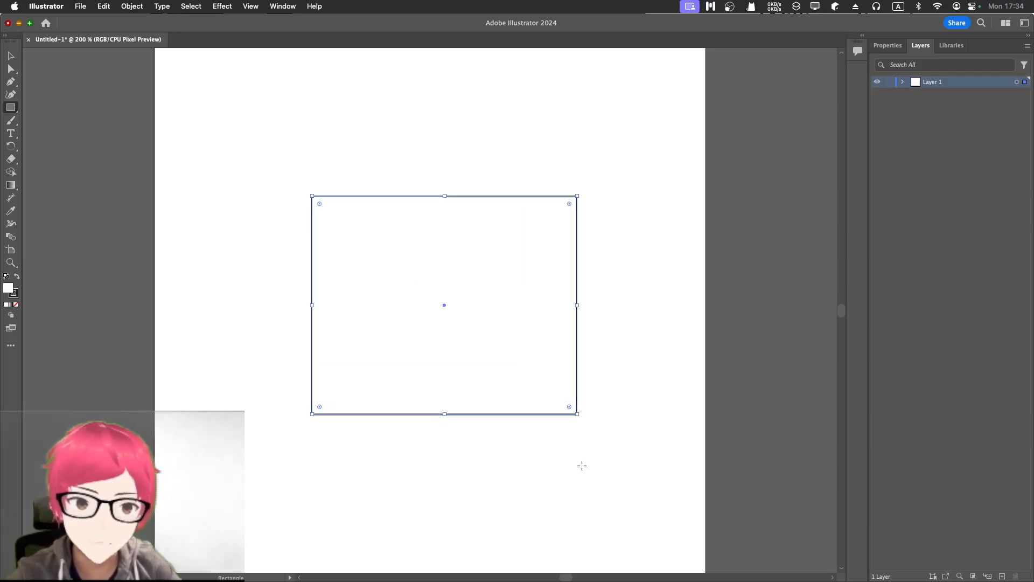
# Set the rectangle's stroke colour to red
pyautogui.click(887, 45)
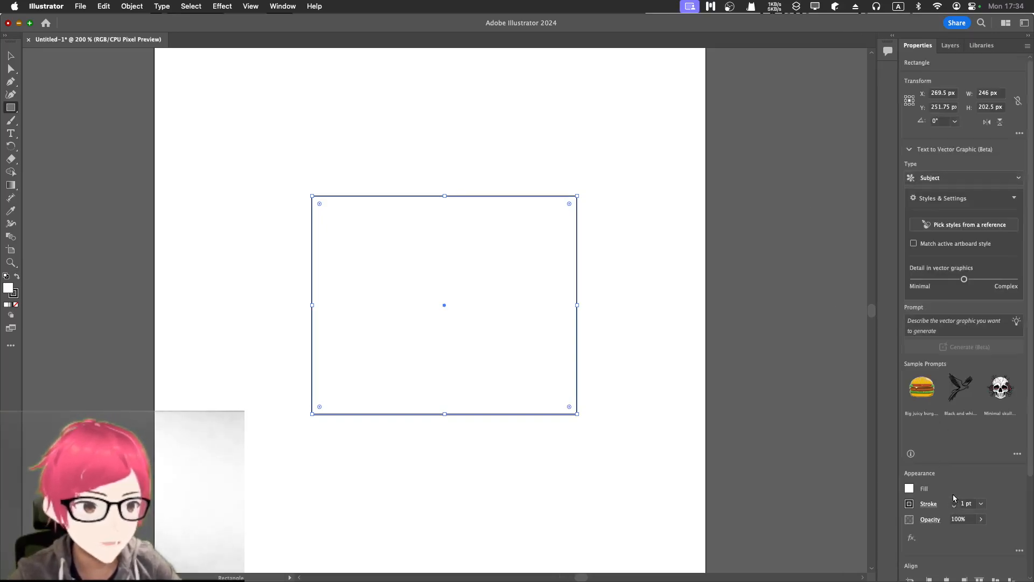
pyautogui.scroll(-3, 953, 496)
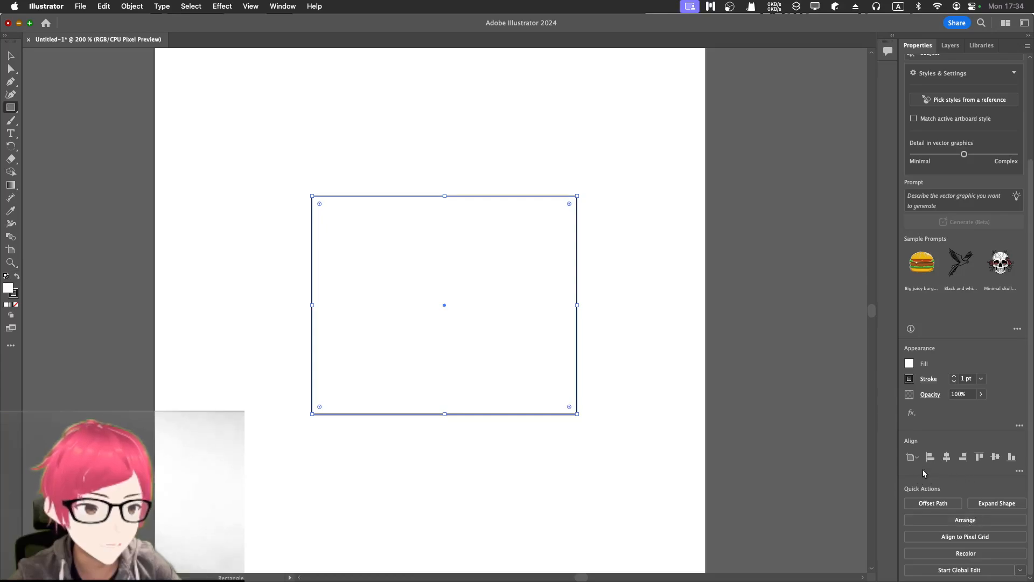
pyautogui.click(909, 379)
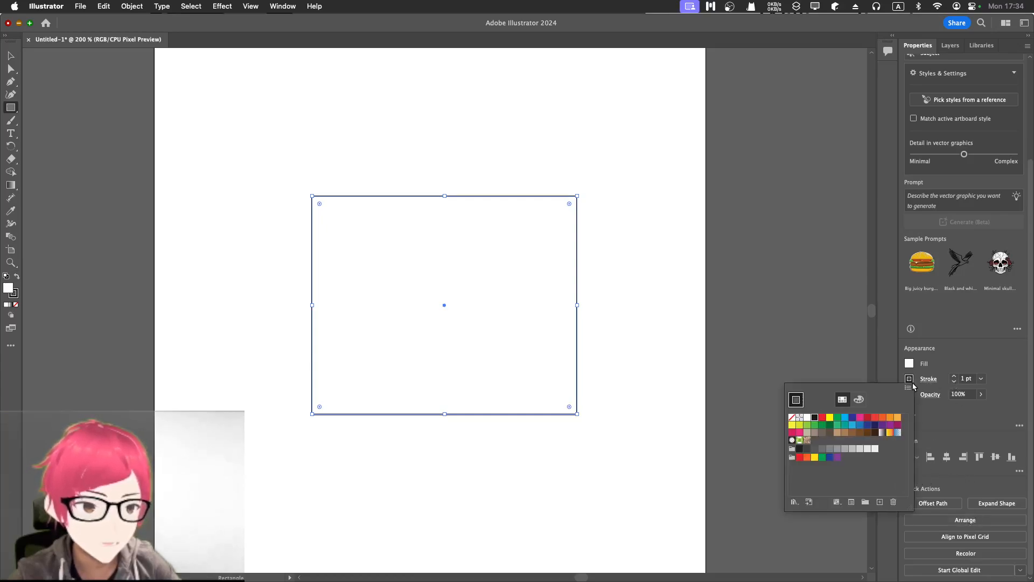
pyautogui.click(821, 417)
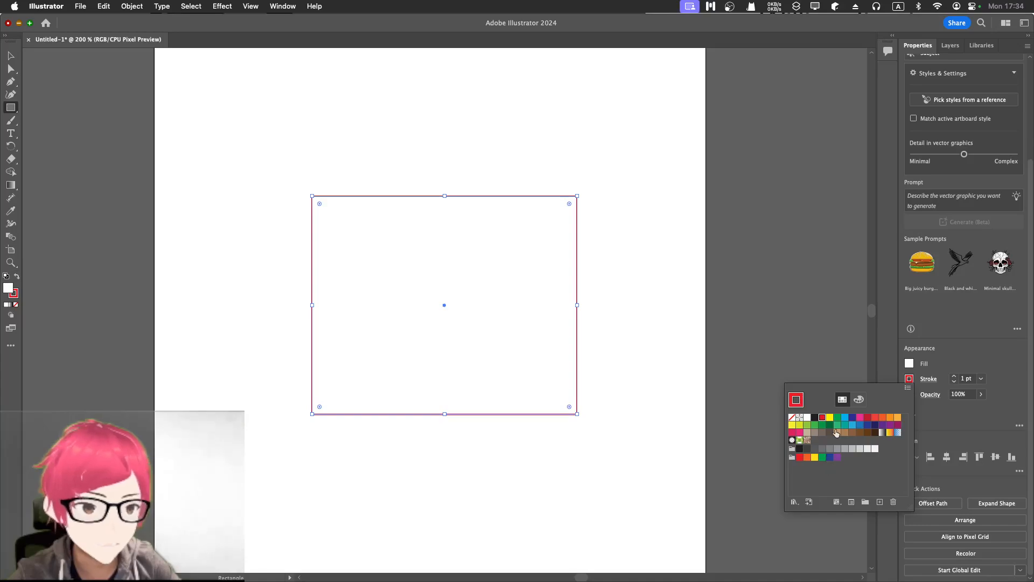
pyautogui.click(958, 396)
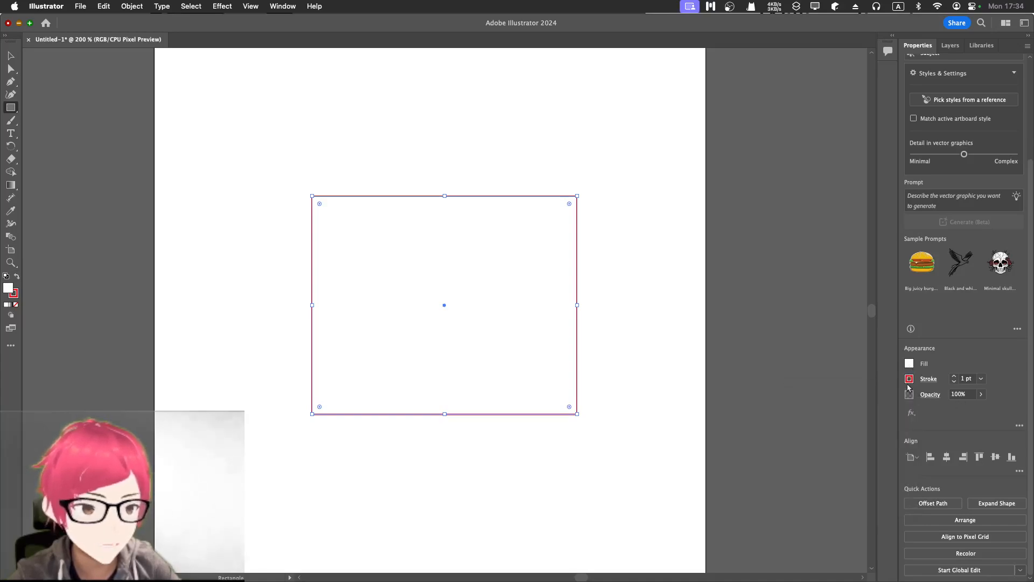
# Set the rectangle's stroke weight to 10 pt and its stroke colour to black
pyautogui.click(954, 376)
pyautogui.click(954, 376)
pyautogui.click(955, 376)
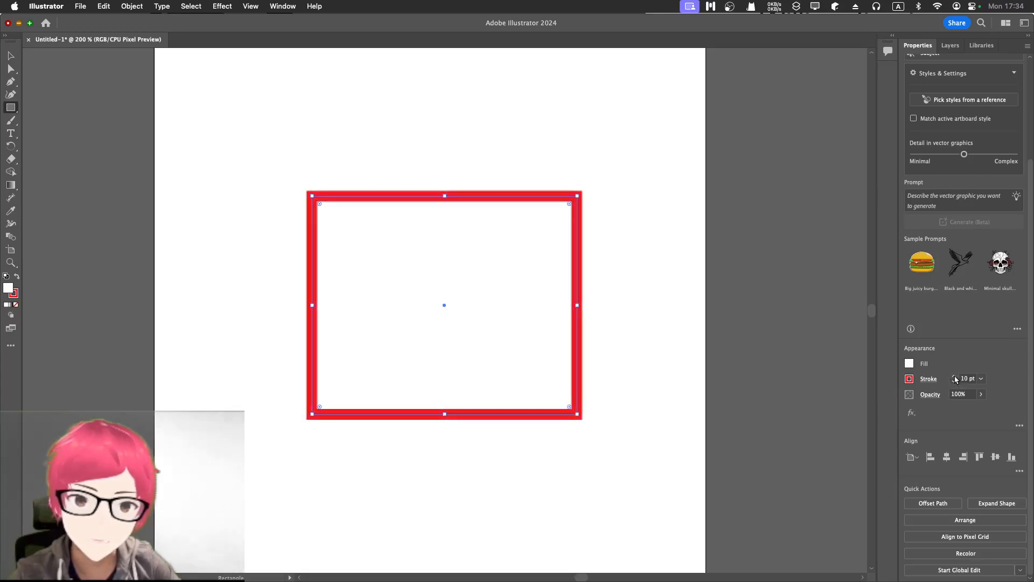
pyautogui.click(909, 379)
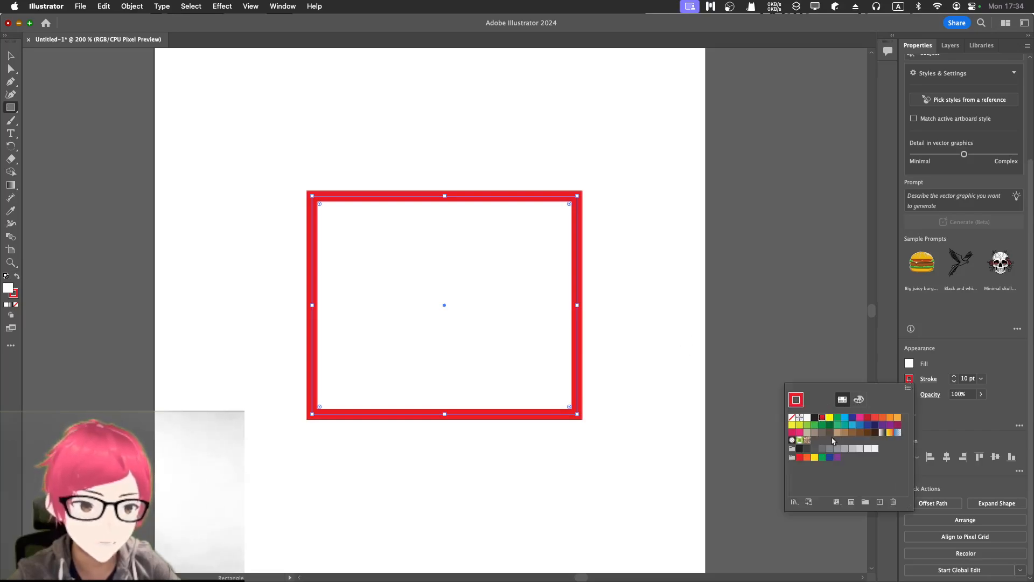
pyautogui.click(815, 417)
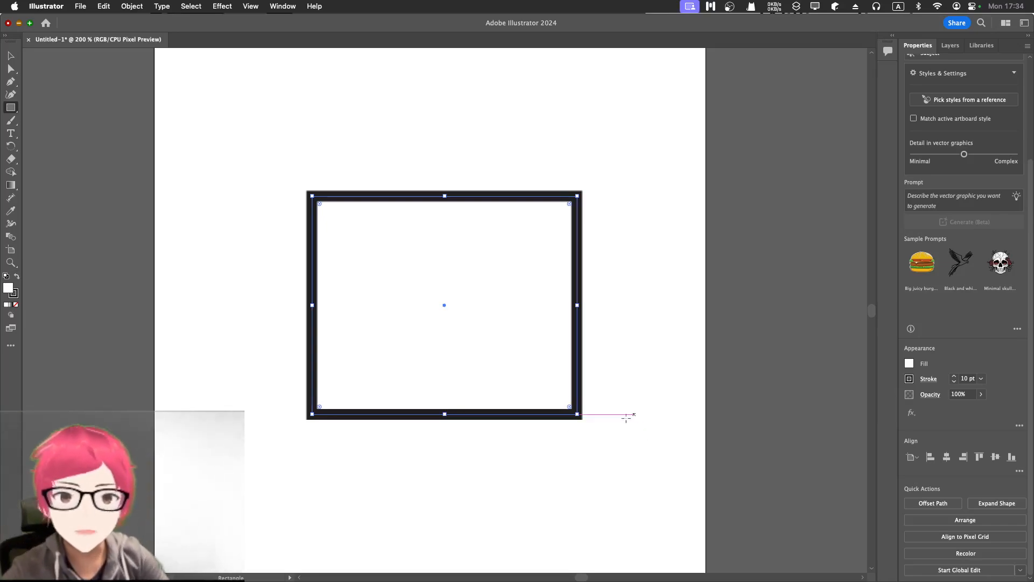
# Draw three rotated hexagons of increasing size over the rectangle with the Polygon tool, one above, one at its left side and one across it
pyautogui.click(12, 109)
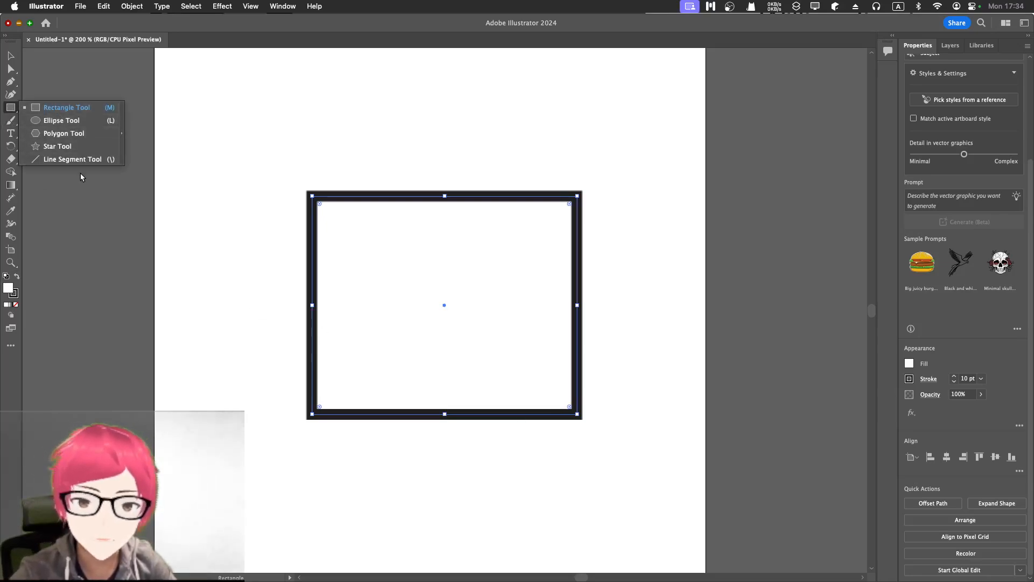
pyautogui.click(85, 130)
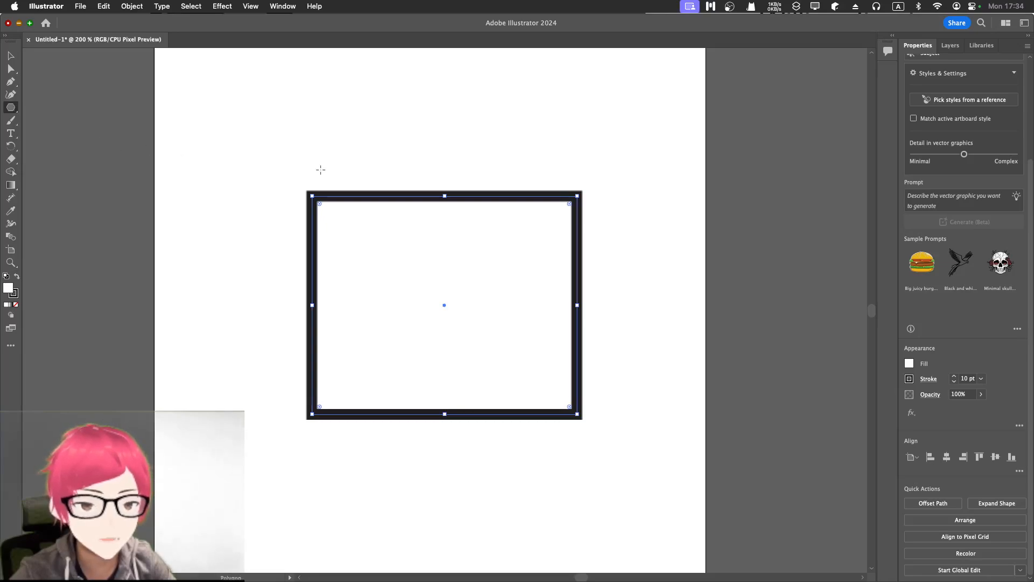
pyautogui.moveTo(514, 275)
pyautogui.mouseDown()
pyautogui.moveTo(445, 196)
pyautogui.moveTo(439, 202)
pyautogui.mouseUp()
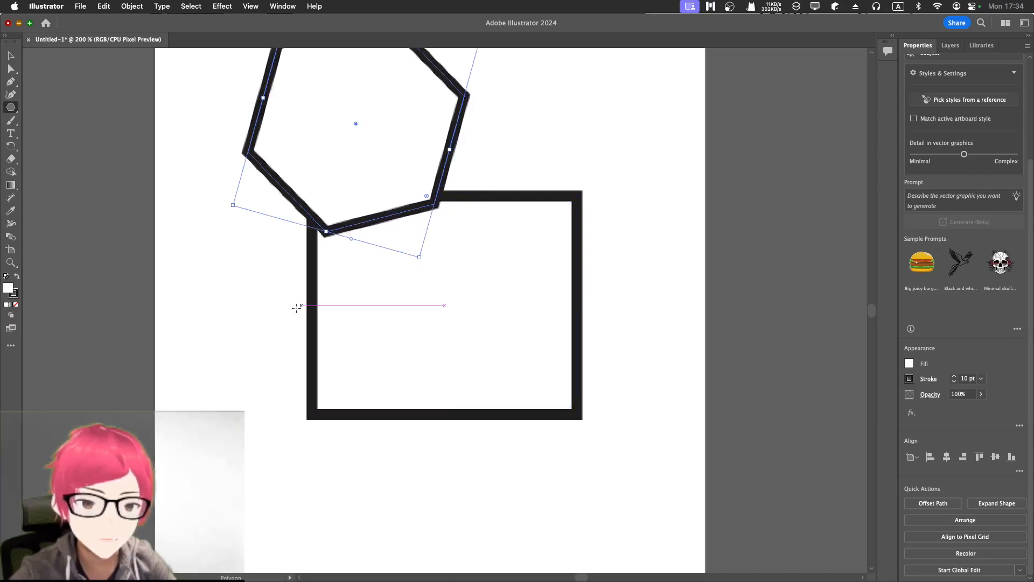
pyautogui.moveTo(210, 305); pyautogui.dragTo(423, 332)
pyautogui.moveTo(499, 310)
pyautogui.mouseDown()
pyautogui.moveTo(712, 485)
pyautogui.moveTo(688, 484)
pyautogui.mouseUp()
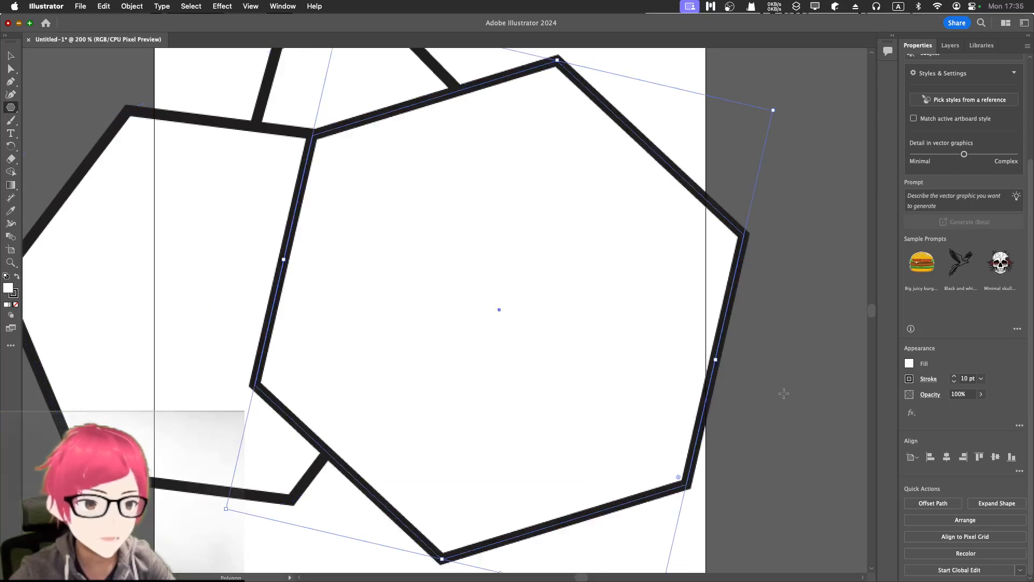
# Remove the fill from the largest hexagon around the rectangle
pyautogui.click(909, 364)
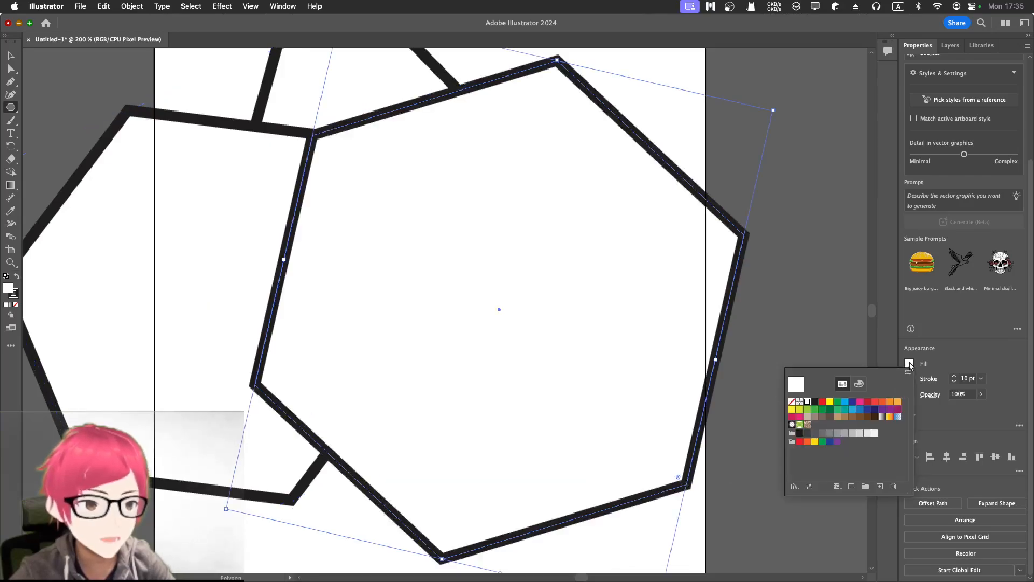
pyautogui.click(792, 401)
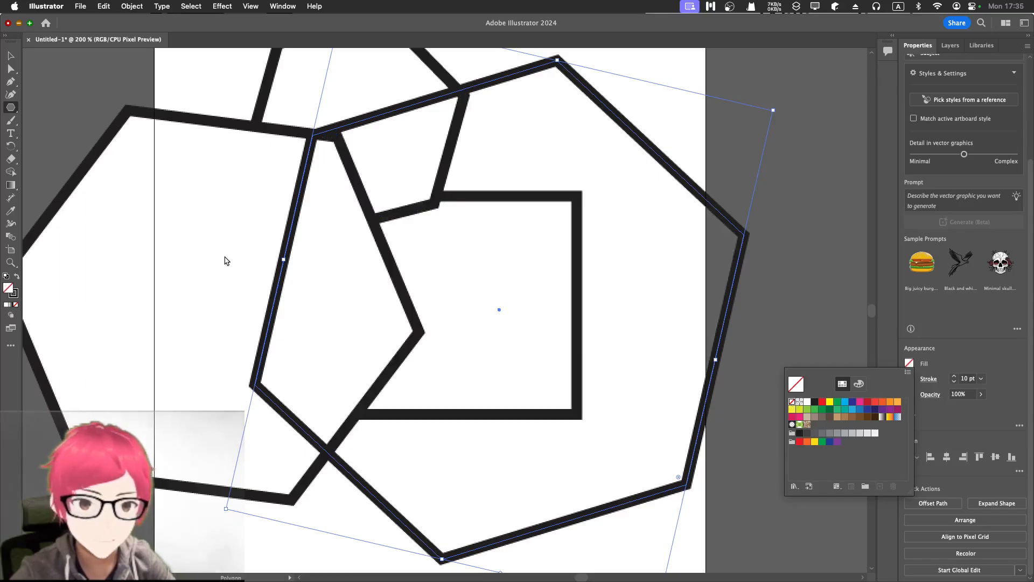
pyautogui.click(311, 161)
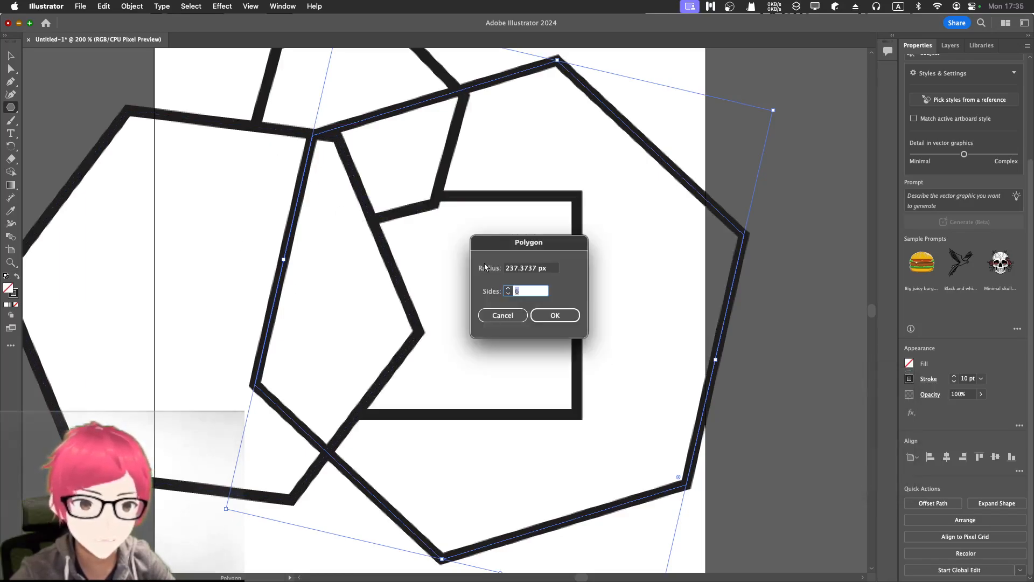
pyautogui.click(502, 315)
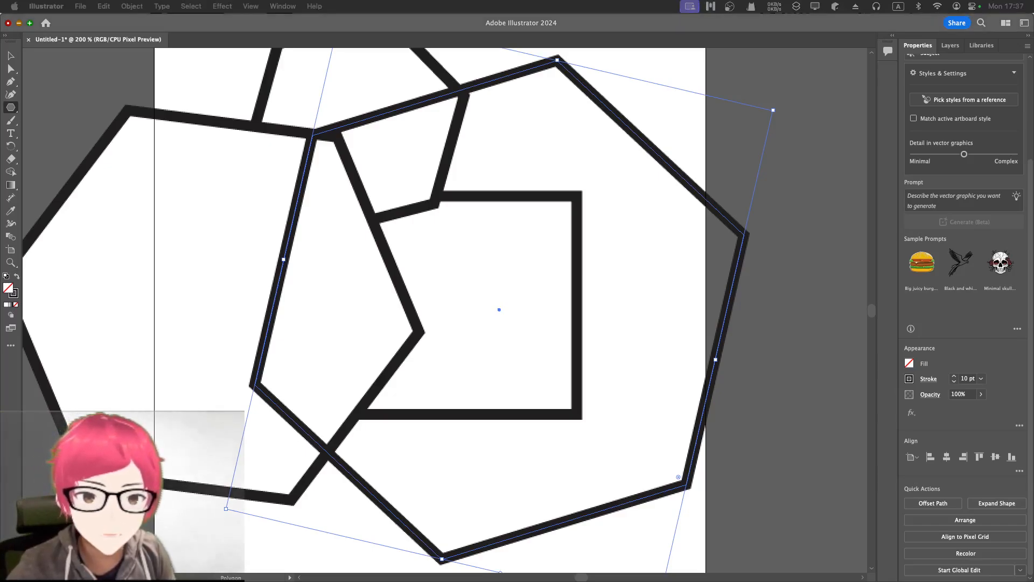
pyautogui.click(134, 189)
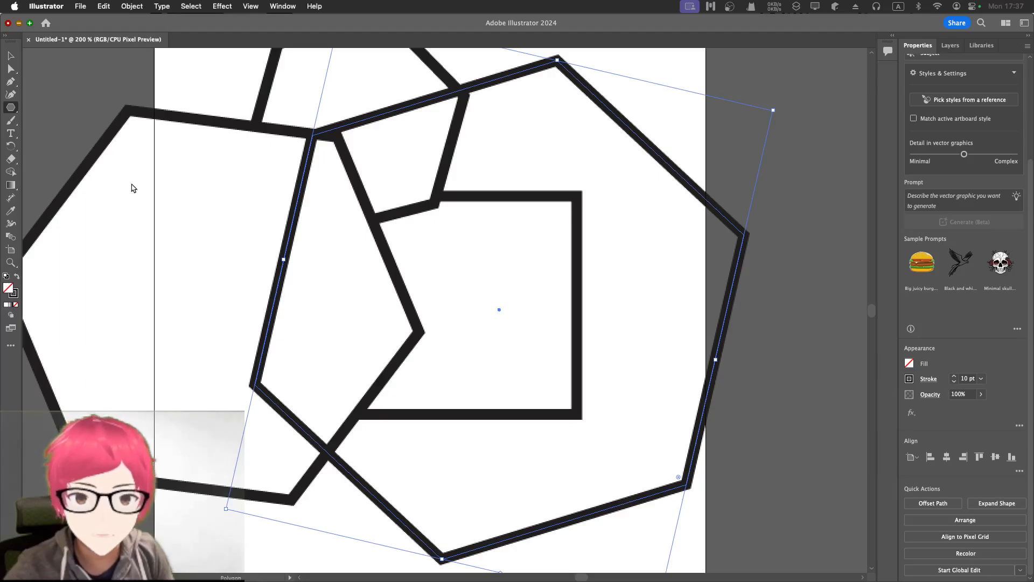
pyautogui.click(95, 151)
pyautogui.click(499, 314)
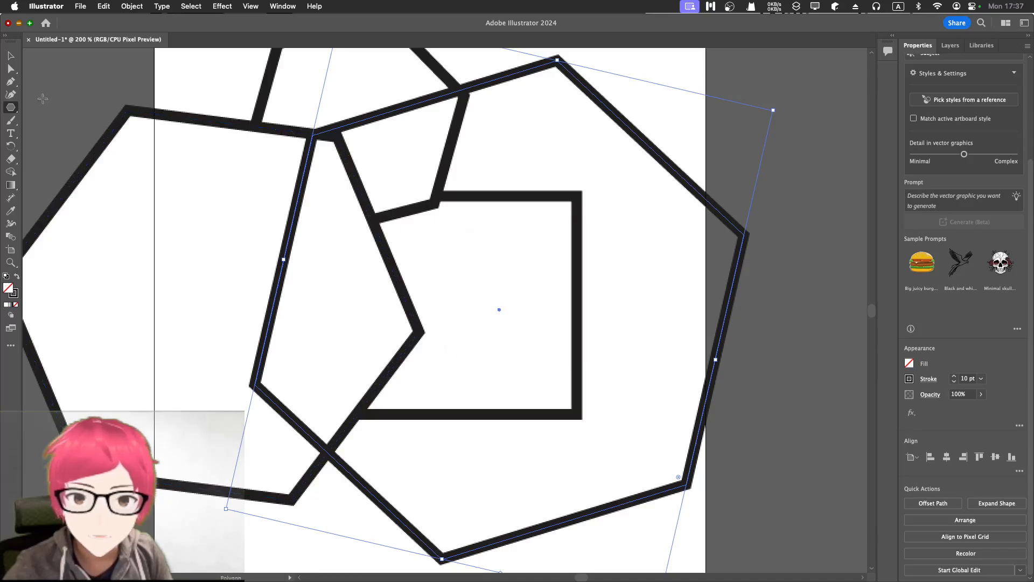
# Select the hexagon extending past the artboard's left edge and set its fill to None
pyautogui.click(11, 56)
pyautogui.click(122, 125)
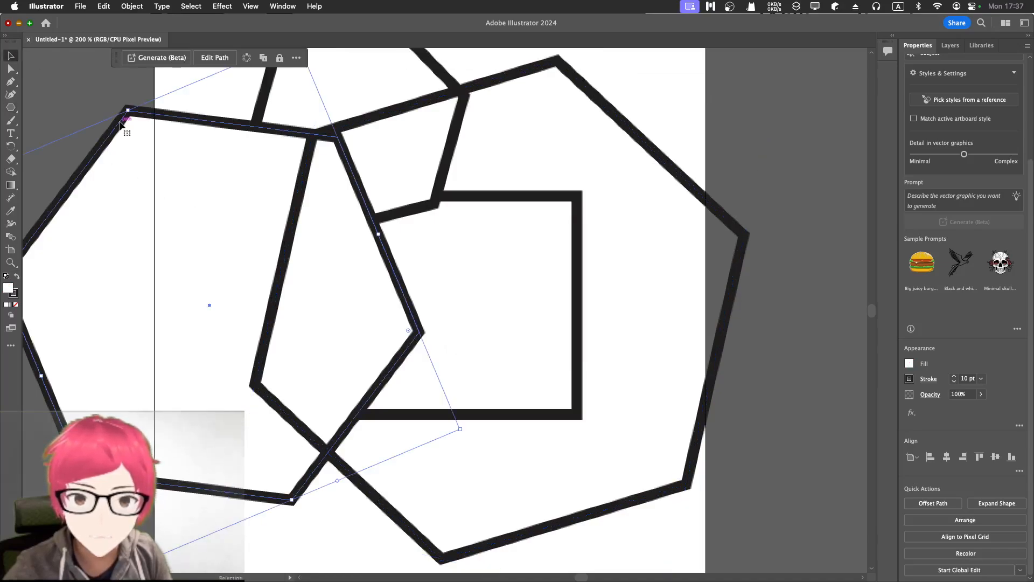
pyautogui.click(909, 364)
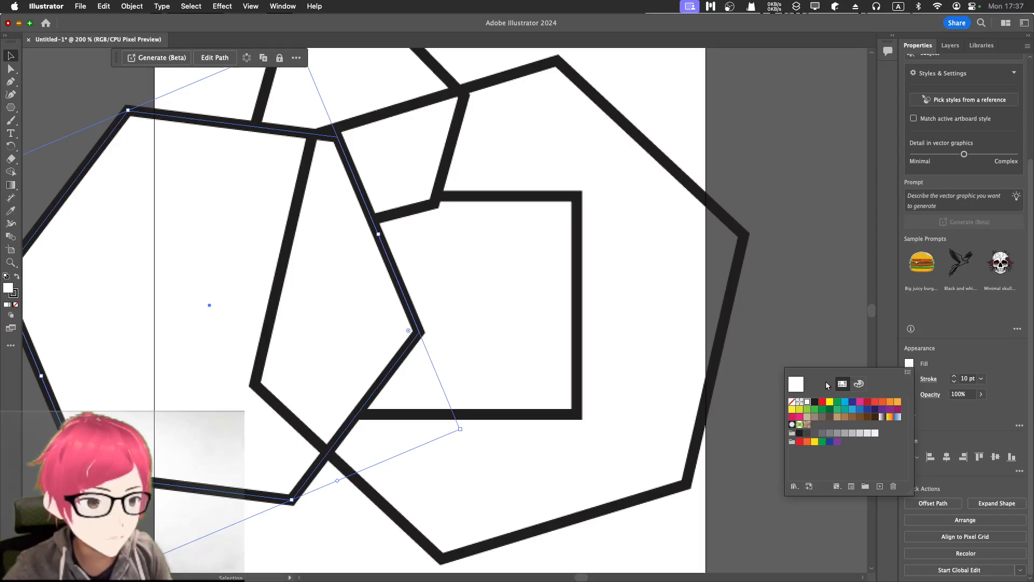
pyautogui.click(791, 401)
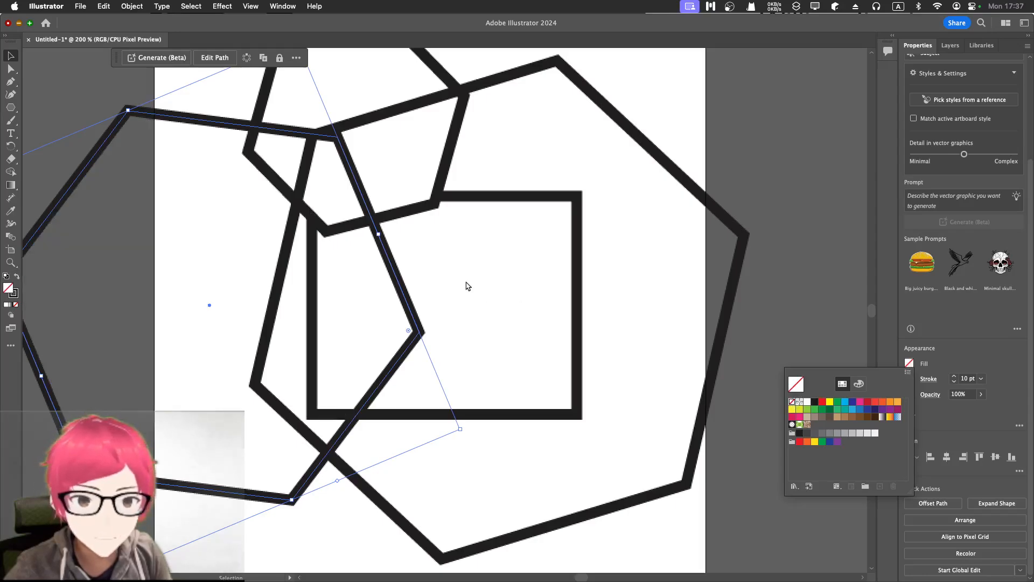
# Select the rectangle and set its fill to None
pyautogui.click(657, 315)
pyautogui.click(722, 342)
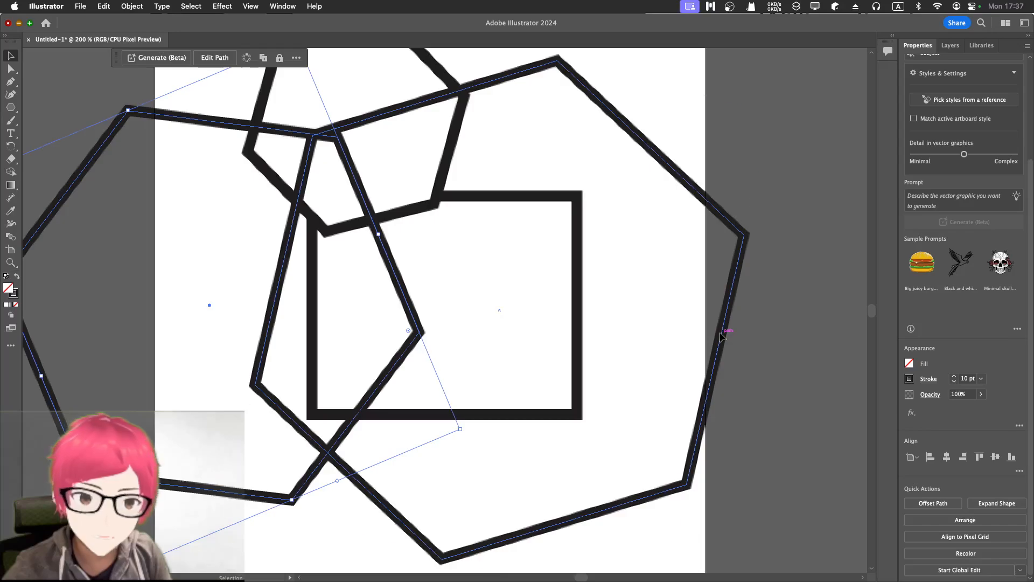
pyautogui.click(575, 200)
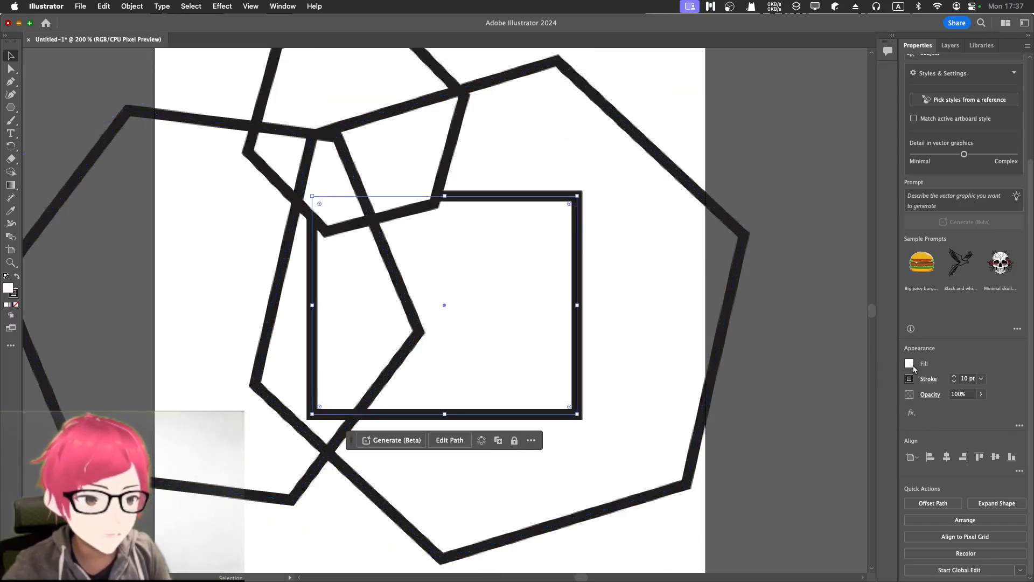
pyautogui.click(909, 364)
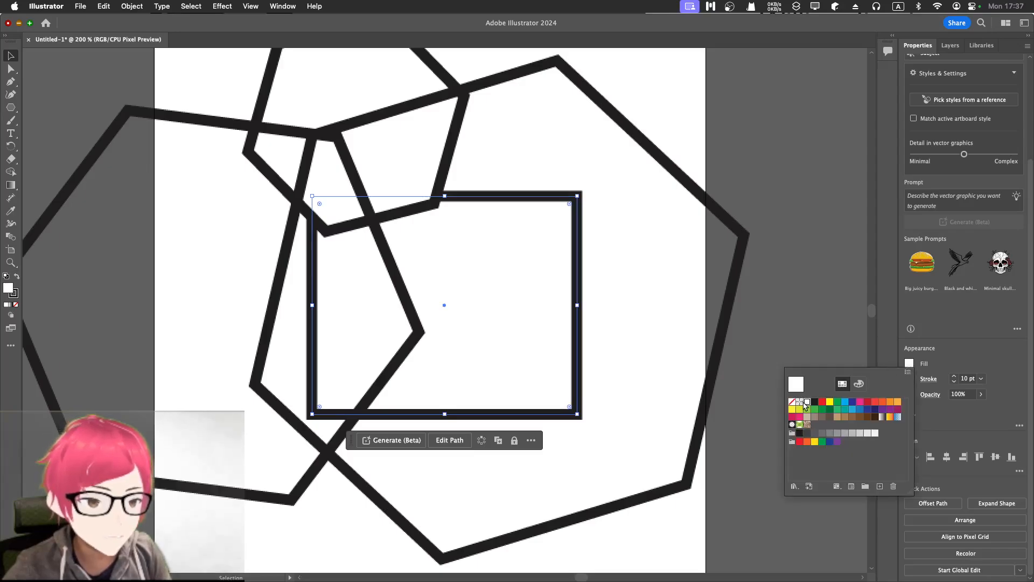
pyautogui.click(792, 402)
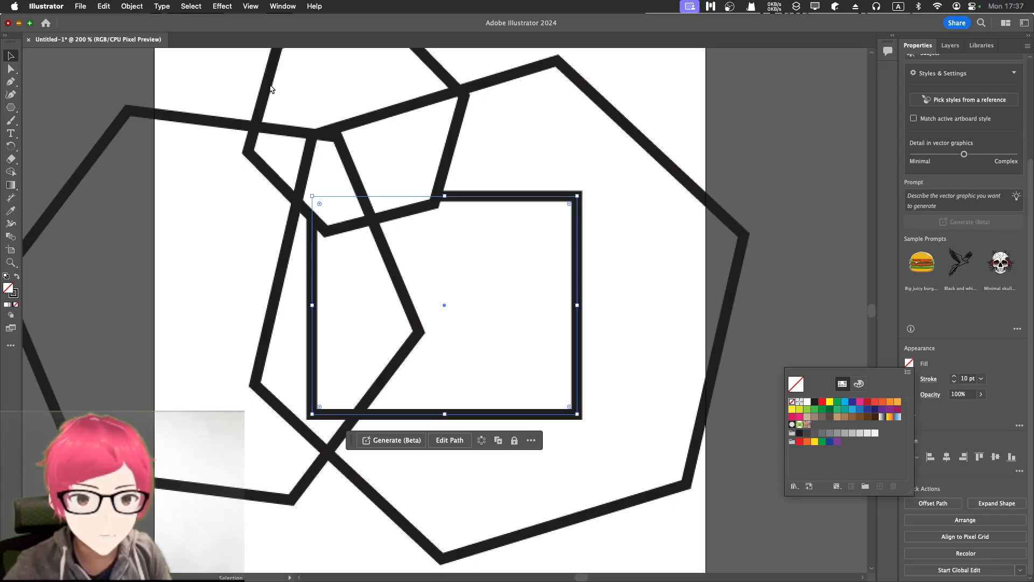
# Select the hexagon above the rectangle and set its fill to None
pyautogui.click(271, 89)
pyautogui.click(267, 92)
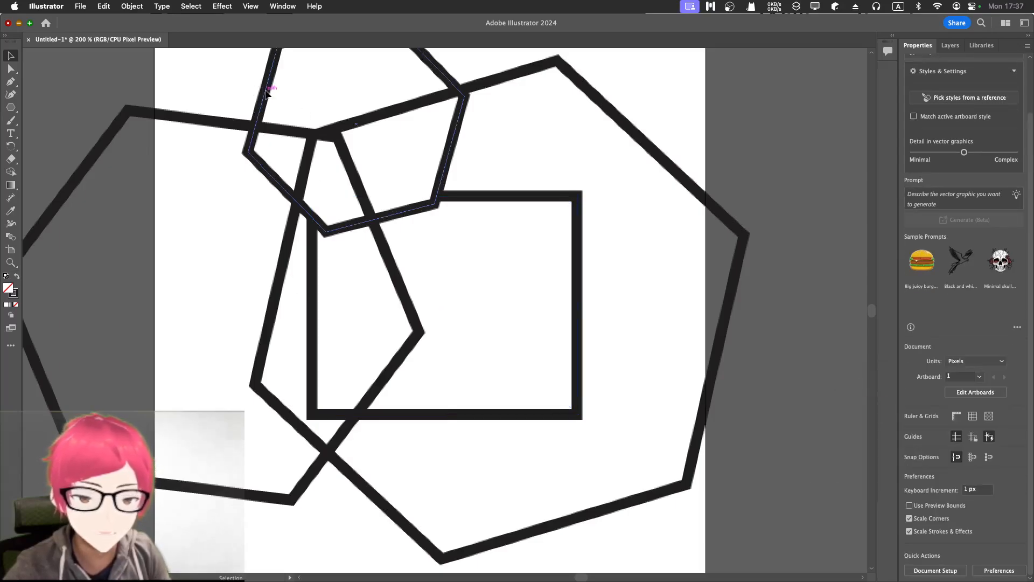
pyautogui.click(267, 93)
pyautogui.click(909, 429)
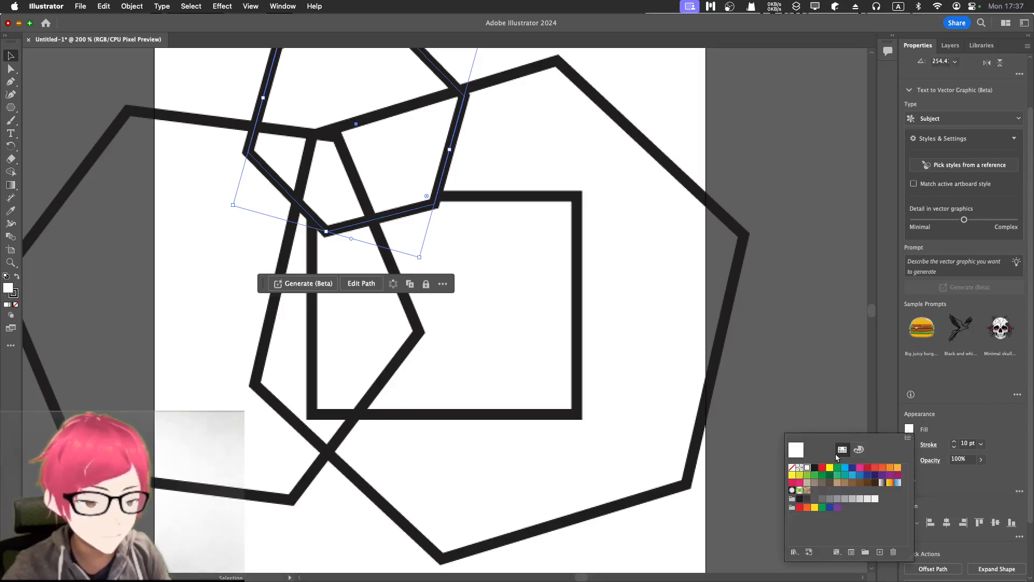
pyautogui.click(791, 467)
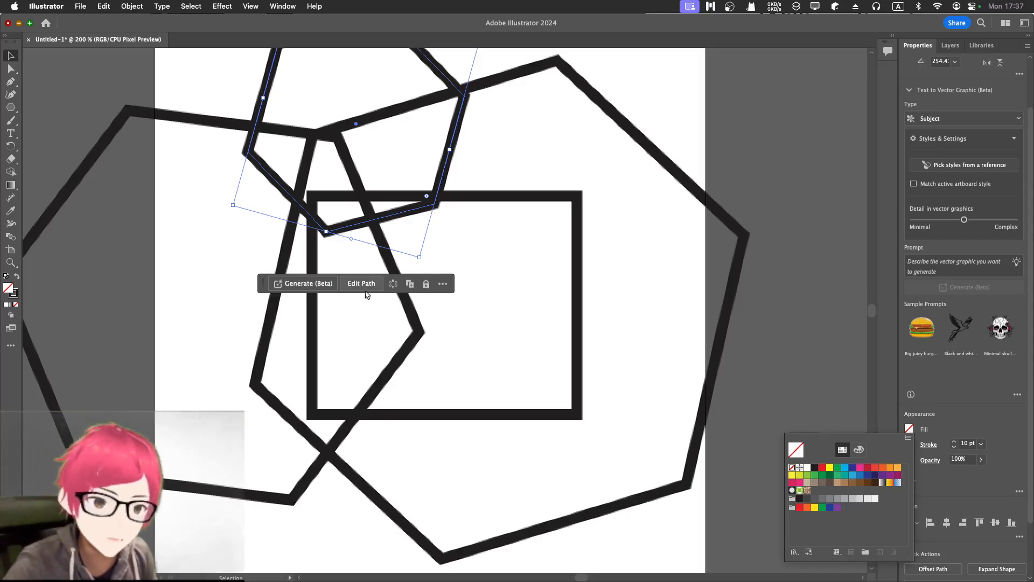
# Draw five overlapping ellipses with the Ellipse tool: two at the lower corners, two at the upper right and a large one across the rectangle's left side
pyautogui.click(12, 108)
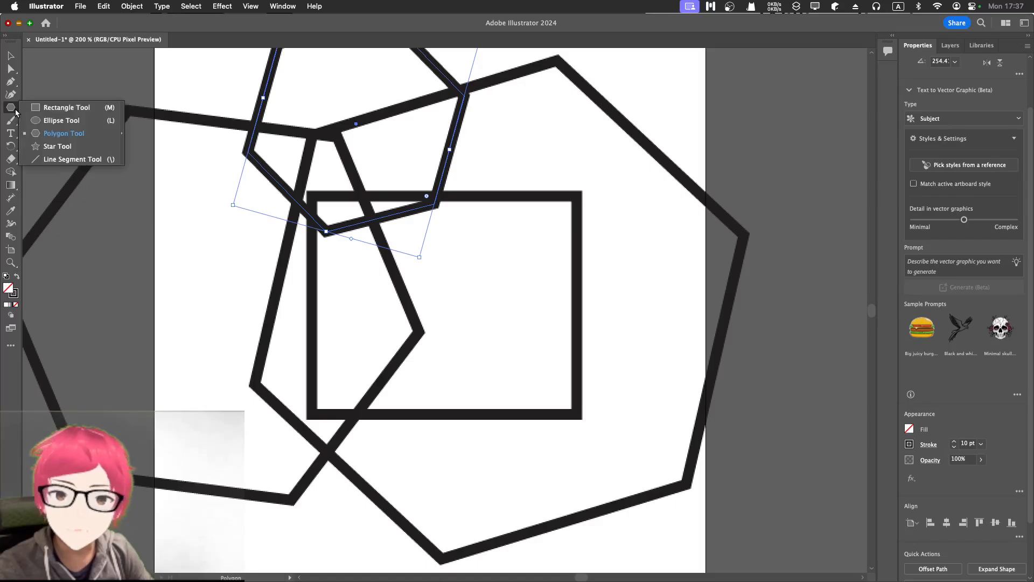
pyautogui.click(69, 122)
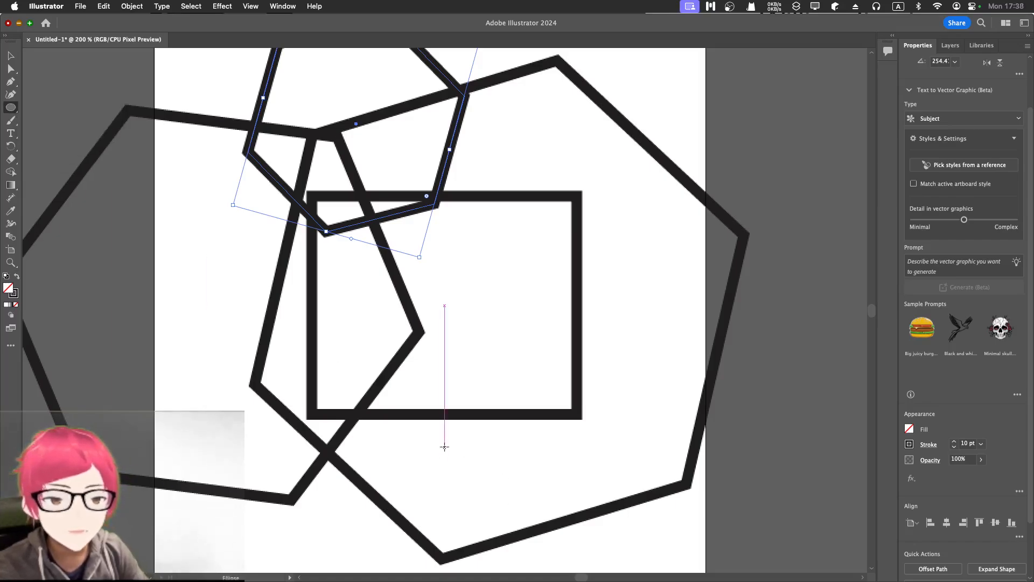
pyautogui.scroll(-3, 451, 441)
pyautogui.moveTo(457, 297)
pyautogui.mouseDown()
pyautogui.moveTo(611, 458)
pyautogui.moveTo(664, 485)
pyautogui.mouseUp()
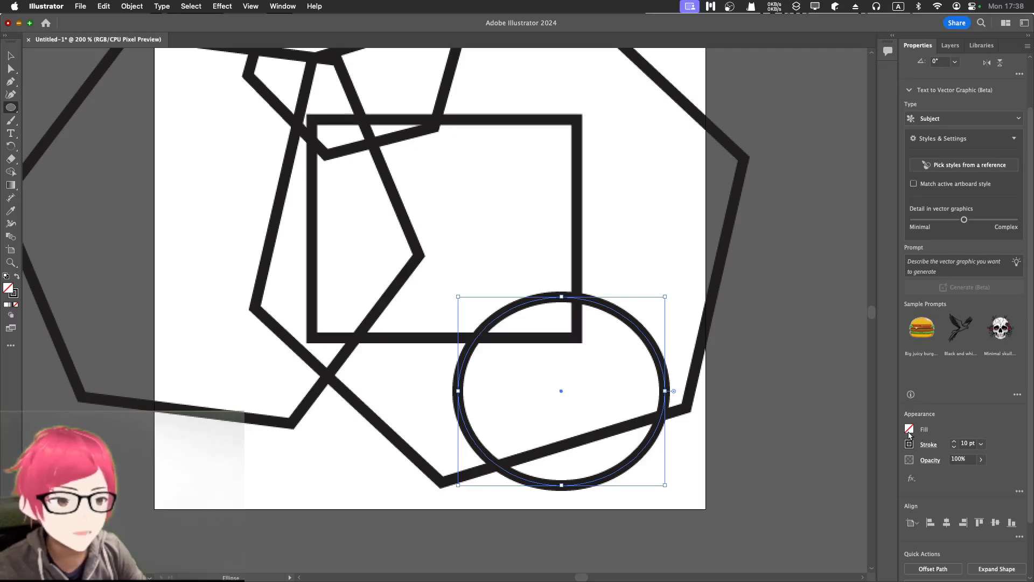
pyautogui.moveTo(233, 350); pyautogui.dragTo(386, 504)
pyautogui.moveTo(499, 72); pyautogui.dragTo(673, 266)
pyautogui.scroll(5, 614, 185)
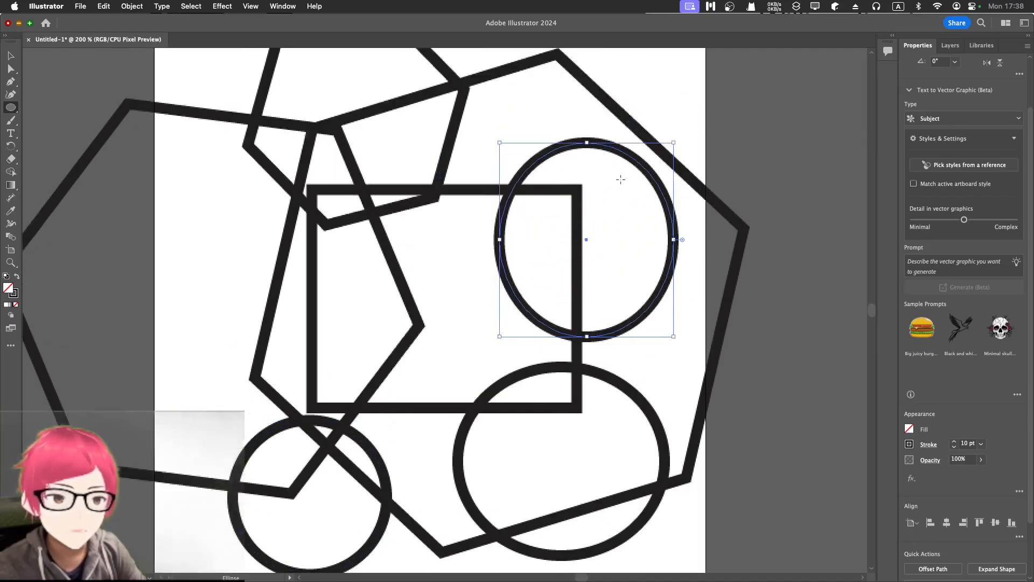
pyautogui.moveTo(494, 110); pyautogui.dragTo(665, 314)
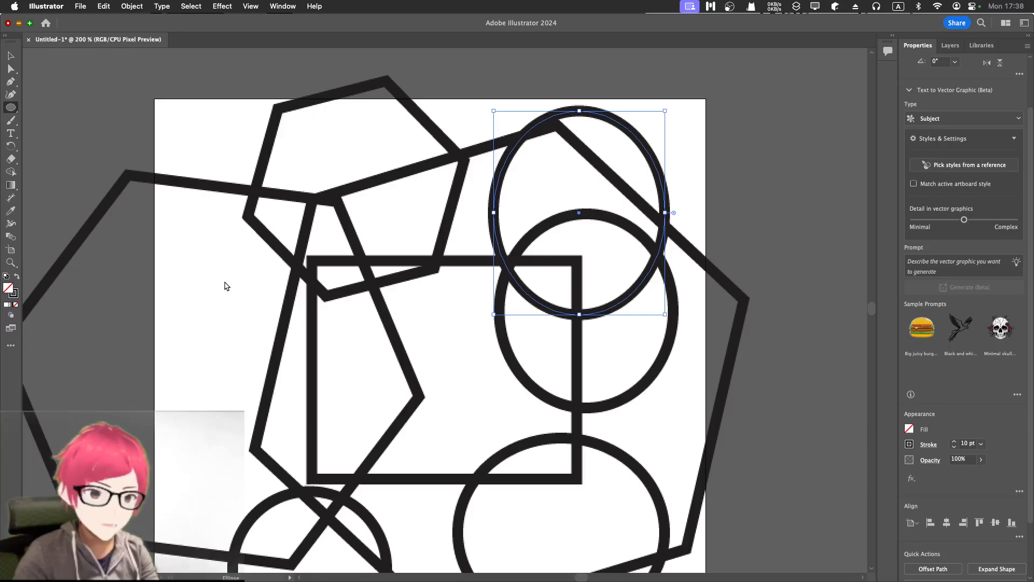
pyautogui.moveTo(210, 304); pyautogui.dragTo(457, 526)
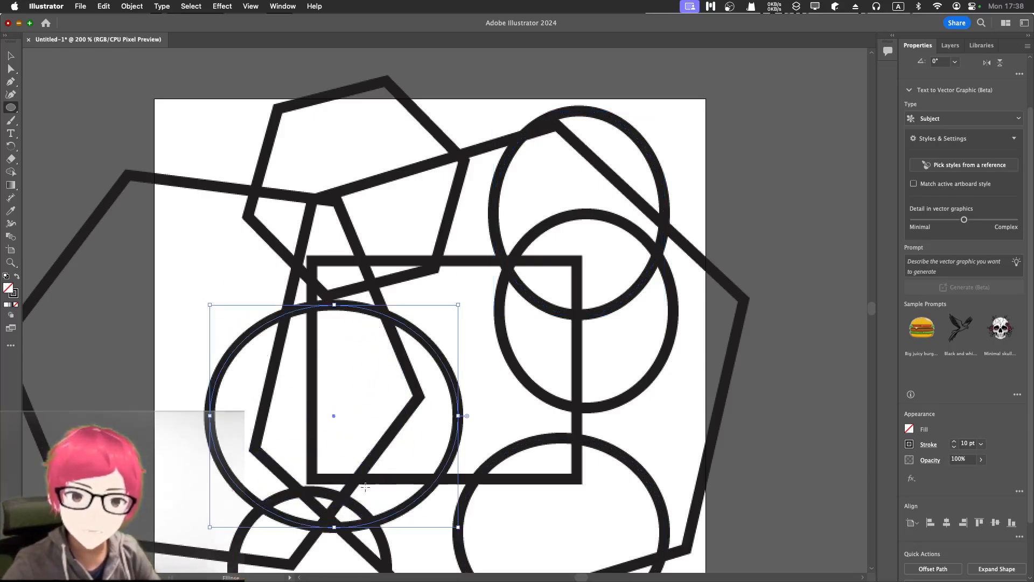
# Try a Shape Builder stroke from the top hexagon through the rectangle with only the large left ellipse selected
pyautogui.click(16, 175)
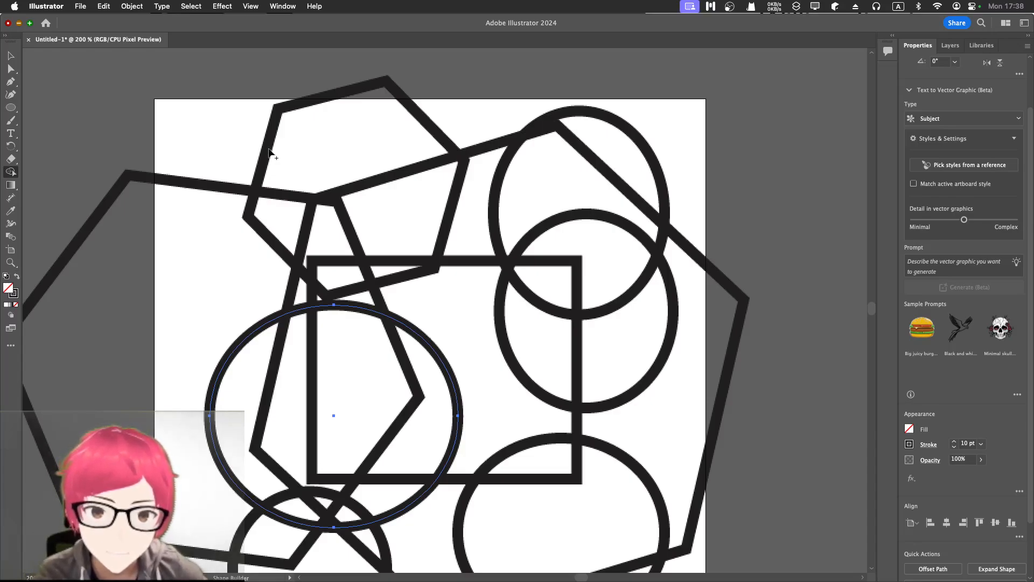
pyautogui.moveTo(307, 176)
pyautogui.mouseDown()
pyautogui.moveTo(377, 179)
pyautogui.moveTo(408, 197)
pyautogui.mouseUp()
pyautogui.moveTo(423, 258); pyautogui.dragTo(431, 308)
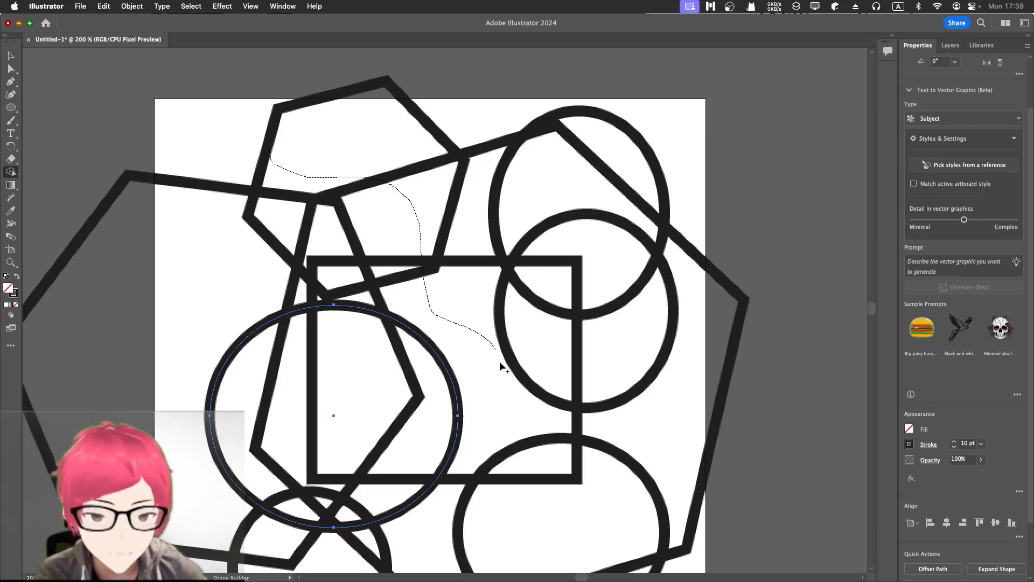
pyautogui.moveTo(493, 417)
pyautogui.mouseDown()
pyautogui.moveTo(422, 416)
pyautogui.moveTo(280, 360)
pyautogui.moveTo(192, 309)
pyautogui.moveTo(185, 369)
pyautogui.moveTo(217, 416)
pyautogui.moveTo(593, 510)
pyautogui.moveTo(655, 370)
pyautogui.moveTo(627, 351)
pyautogui.mouseUp()
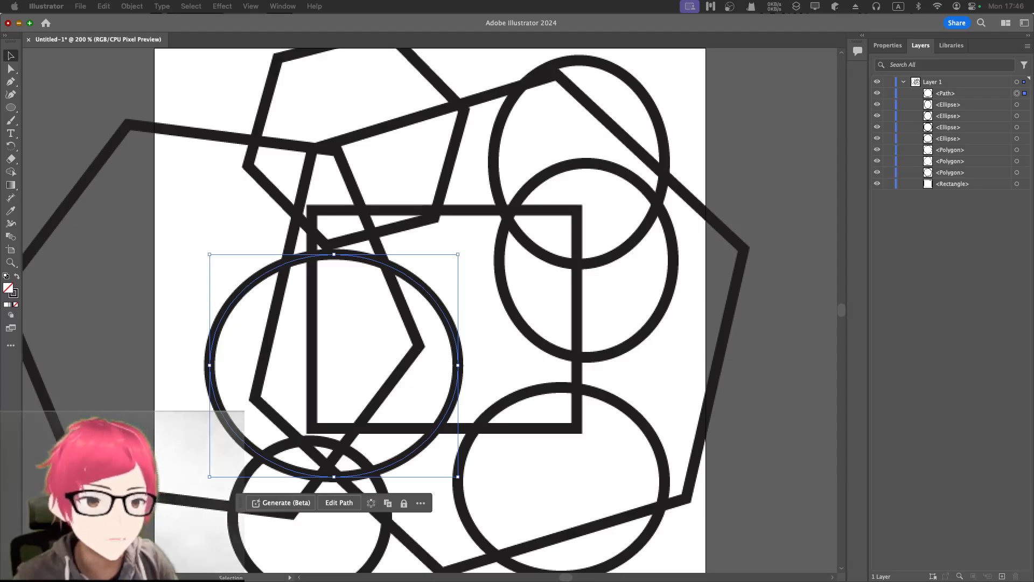
# Try merging and removing regions with the Shape Builder tool across the selected left ellipse and its unselected neighbours
pyautogui.click(12, 175)
pyautogui.click(12, 175)
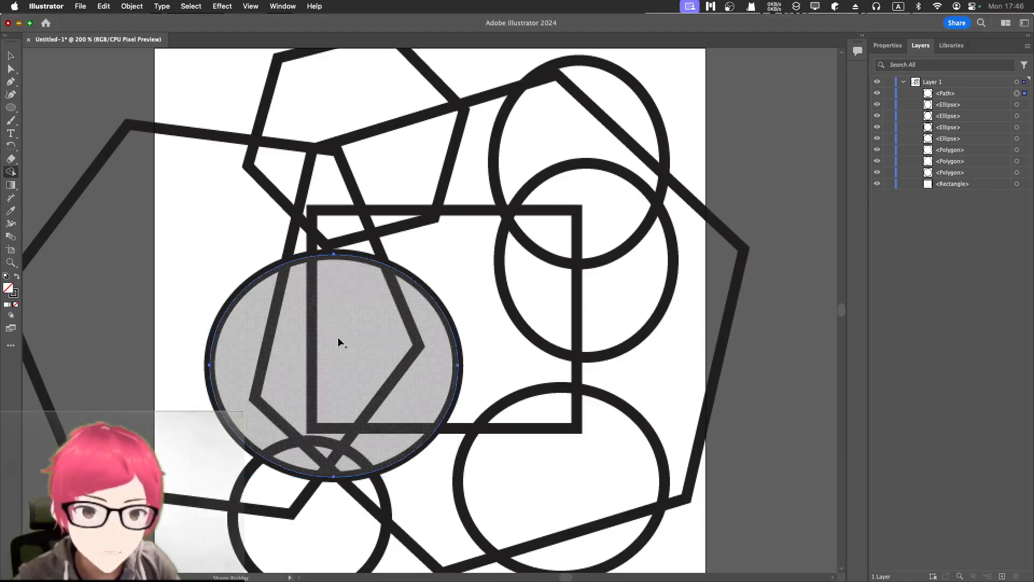
pyautogui.moveTo(338, 339); pyautogui.dragTo(464, 293)
pyautogui.moveTo(535, 257)
pyautogui.mouseDown()
pyautogui.moveTo(384, 171)
pyautogui.moveTo(291, 130)
pyautogui.mouseUp()
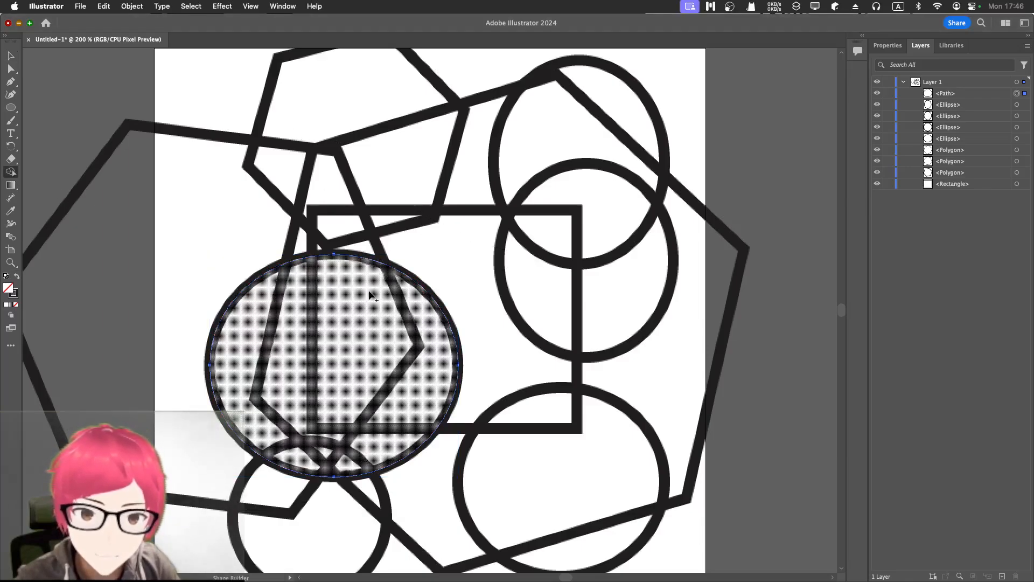
pyautogui.moveTo(276, 371)
pyautogui.mouseDown()
pyautogui.moveTo(257, 296)
pyautogui.moveTo(265, 264)
pyautogui.moveTo(238, 264)
pyautogui.mouseUp()
pyautogui.moveTo(152, 422)
pyautogui.mouseDown()
pyautogui.moveTo(279, 433)
pyautogui.moveTo(350, 366)
pyautogui.mouseUp()
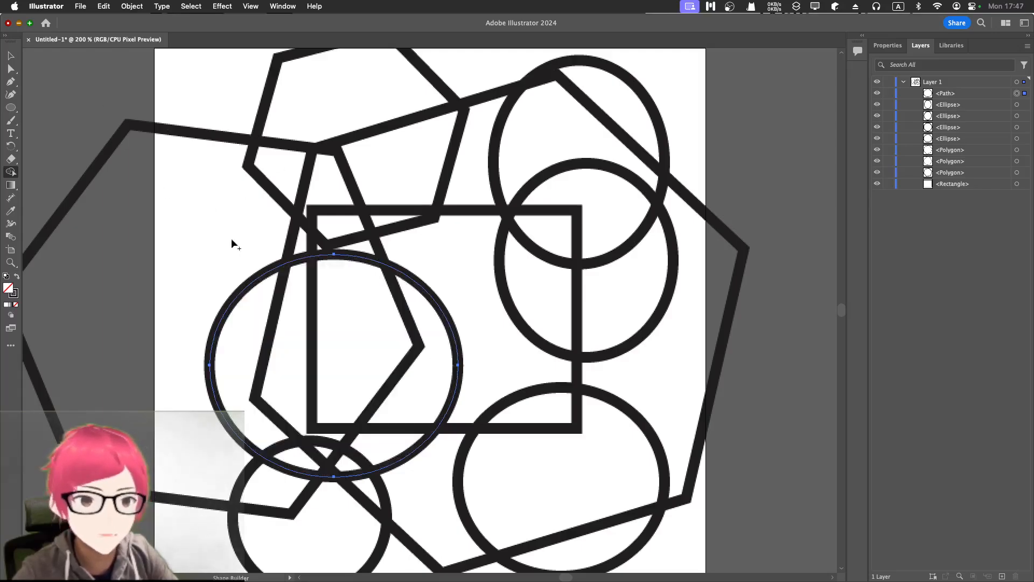
# Add the left hexagon and the rectangle to the selection and extend it to all the shapes
pyautogui.click(11, 56)
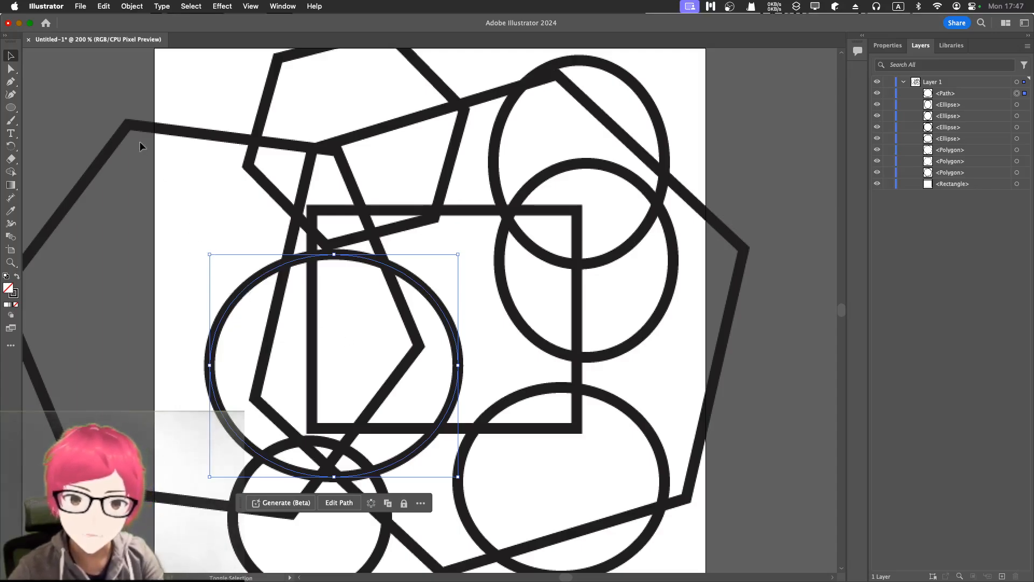
pyautogui.keyDown('shift'); pyautogui.click(156, 128); pyautogui.keyUp('shift')
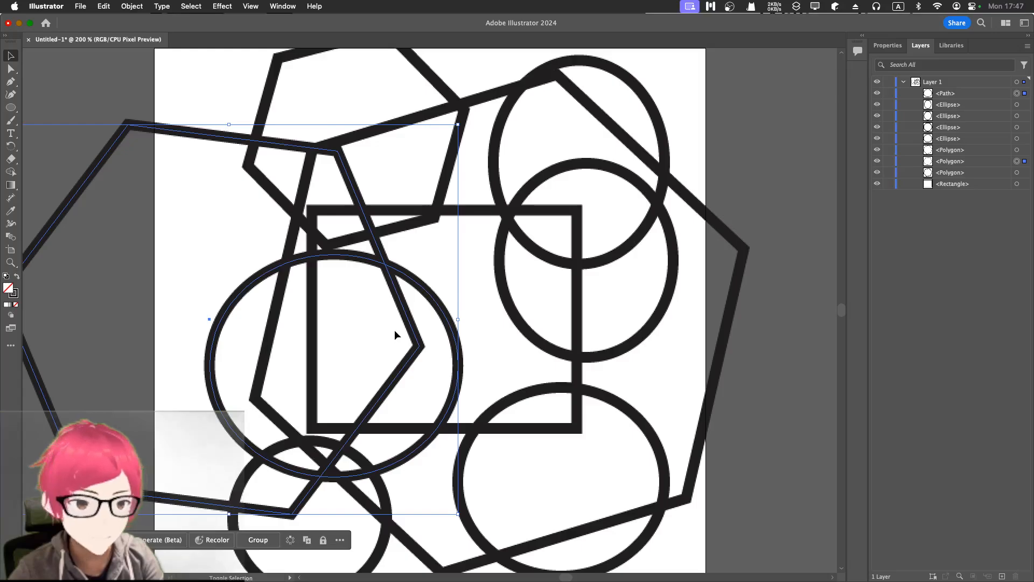
pyautogui.keyDown('shift'); pyautogui.click(574, 287); pyautogui.keyUp('shift')
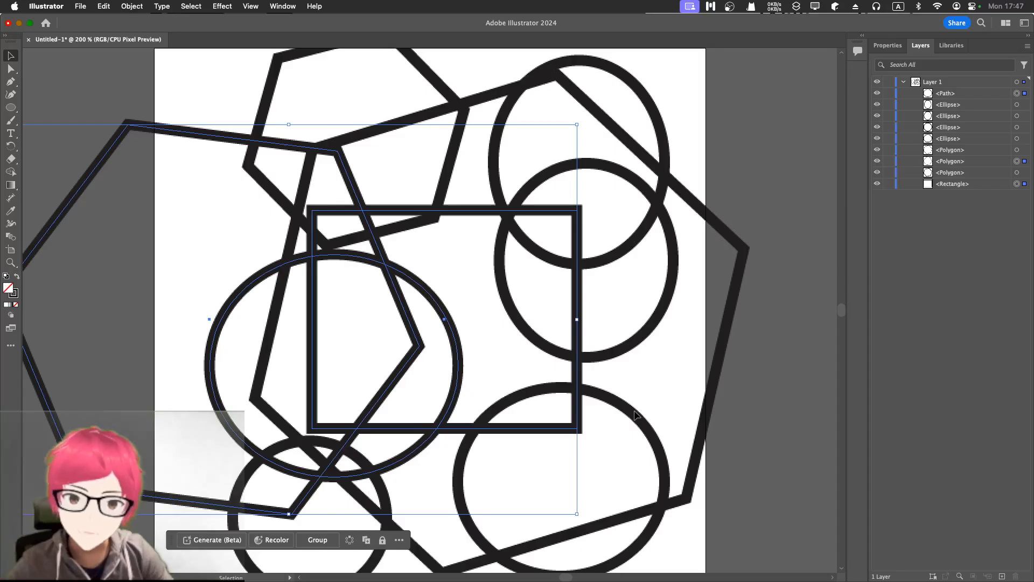
pyautogui.press('super+a')
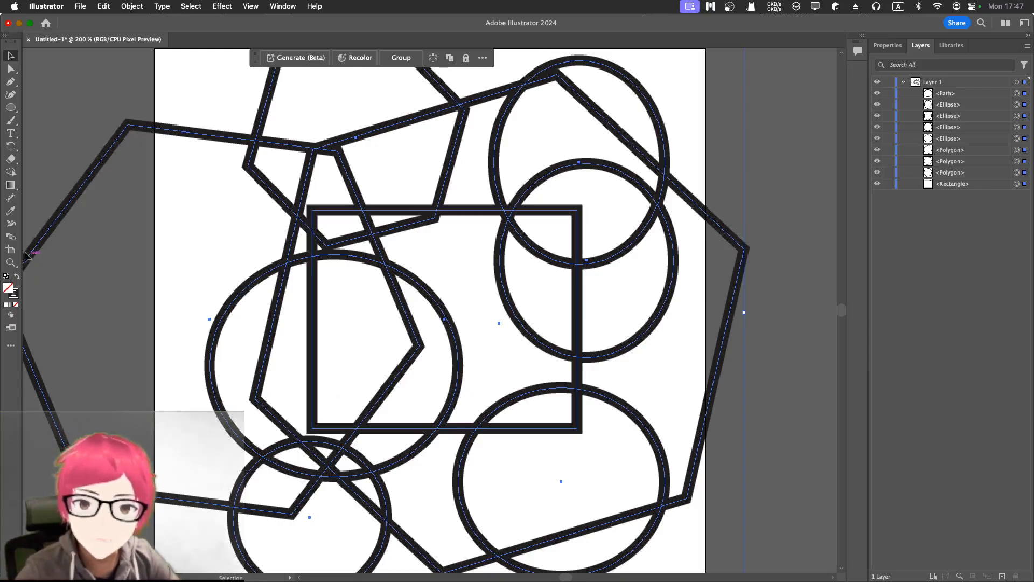
# Remove the left hexagon's outer region, outside the ellipses and the large hexagon, with the Shape Builder tool
pyautogui.click(11, 171)
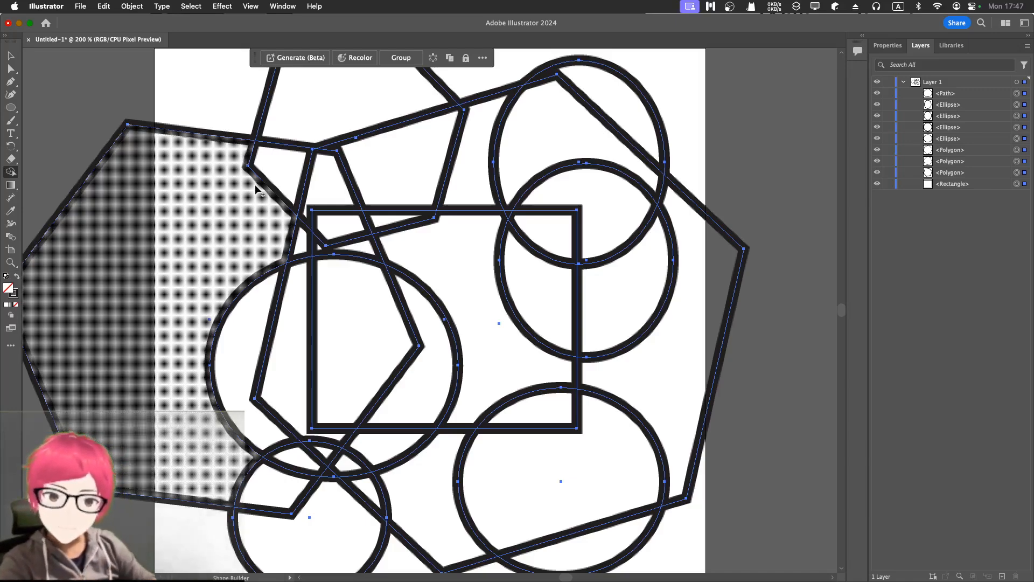
pyautogui.scroll(1, 192, 245)
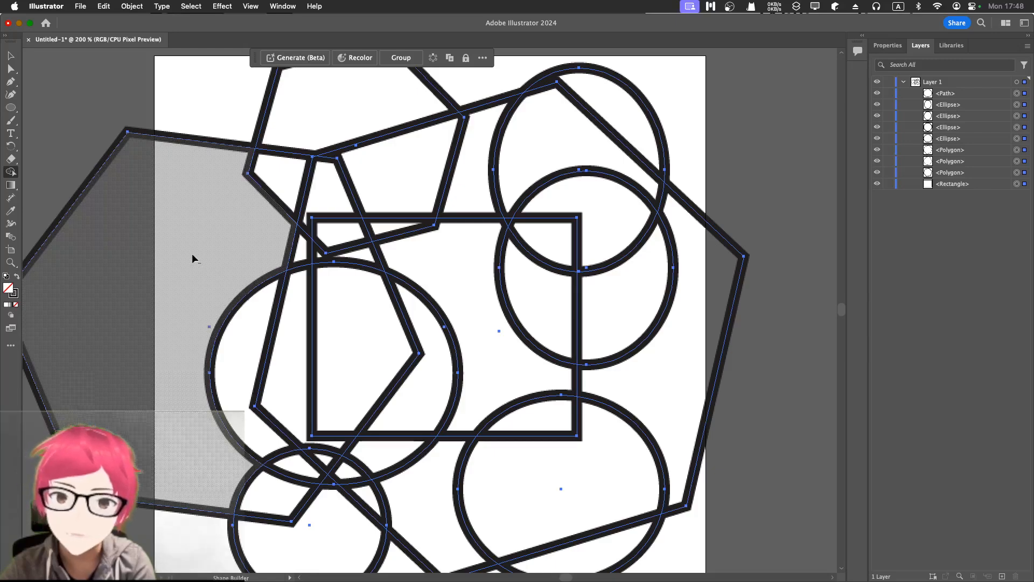
pyautogui.moveTo(193, 257); pyautogui.dragTo(167, 367)
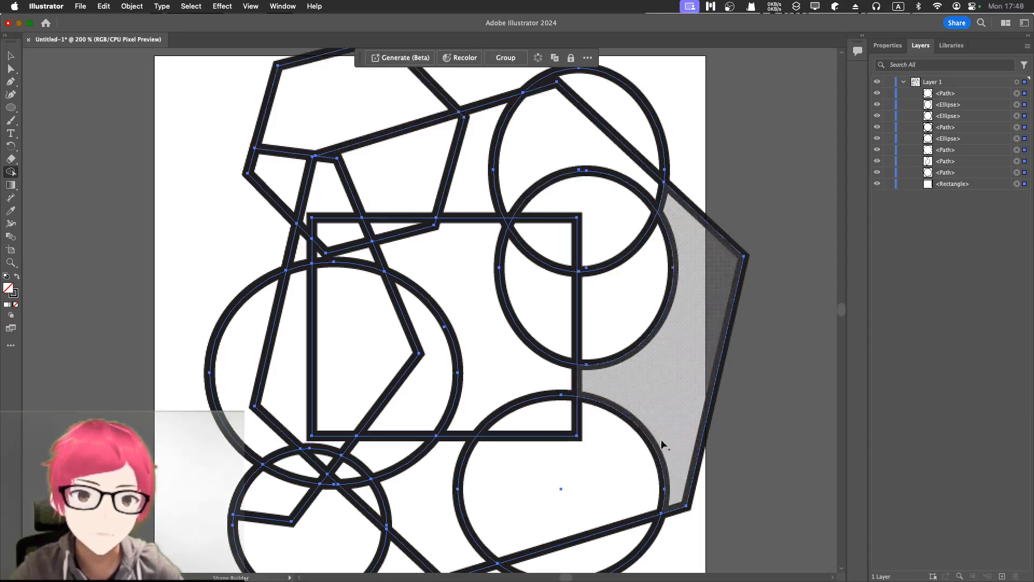
# Remove the large hexagon's outer right region and the parts of the two lower circles lying below the hexagon edges with the Shape Builder
pyautogui.scroll(-5, 741, 353)
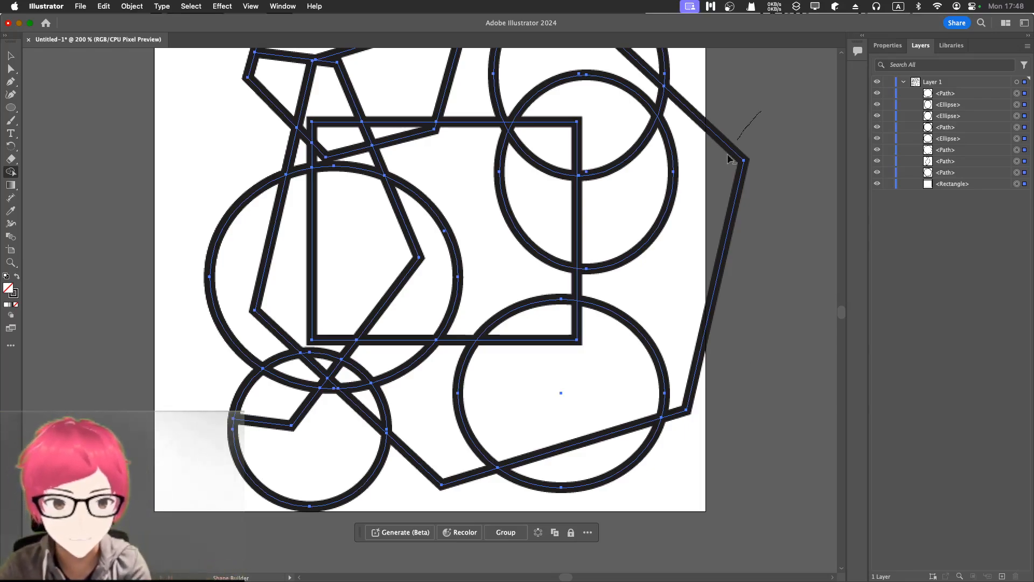
pyautogui.moveTo(729, 158)
pyautogui.mouseDown()
pyautogui.moveTo(686, 258)
pyautogui.moveTo(692, 392)
pyautogui.mouseUp()
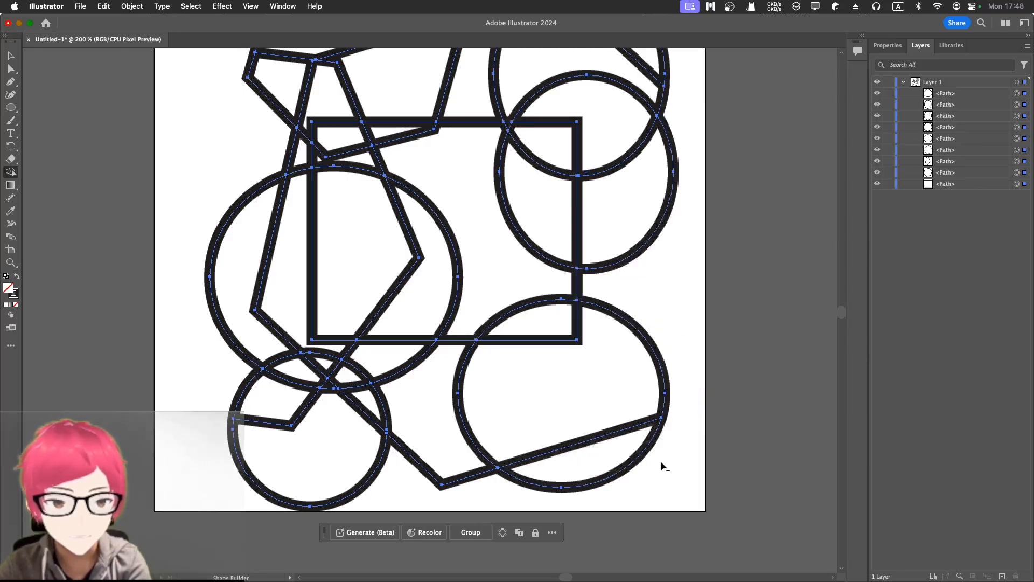
pyautogui.moveTo(661, 460)
pyautogui.mouseDown()
pyautogui.moveTo(576, 458)
pyautogui.moveTo(533, 490)
pyautogui.moveTo(461, 497)
pyautogui.moveTo(391, 486)
pyautogui.moveTo(327, 457)
pyautogui.moveTo(247, 462)
pyautogui.moveTo(216, 449)
pyautogui.moveTo(191, 399)
pyautogui.moveTo(203, 255)
pyautogui.moveTo(190, 181)
pyautogui.mouseUp()
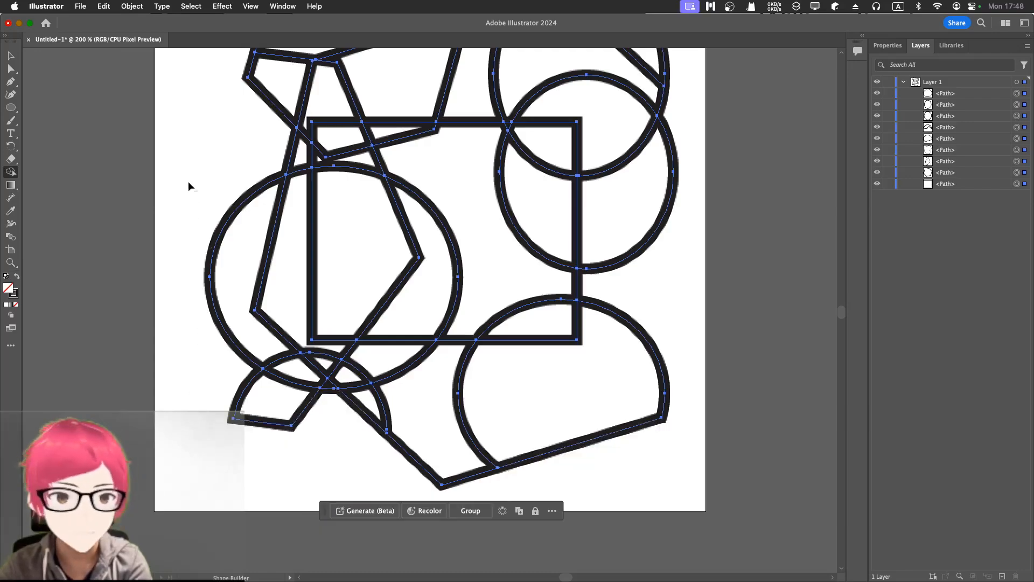
# Remove the upper-right ellipse's outer slice, the top hexagon's upper part and the left ellipse's outer part with the Shape Builder
pyautogui.scroll(4, 210, 159)
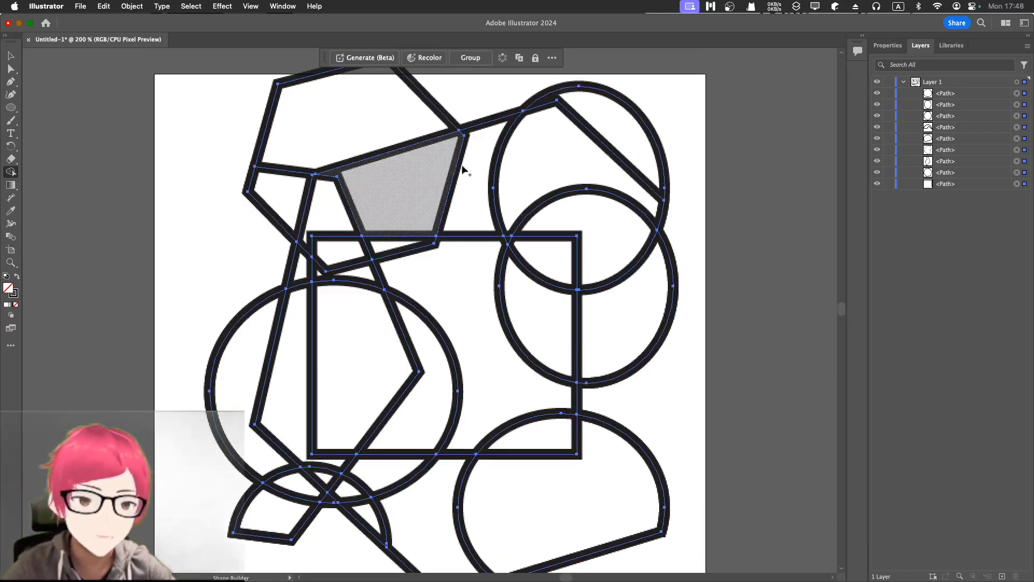
pyautogui.scroll(3, 583, 208)
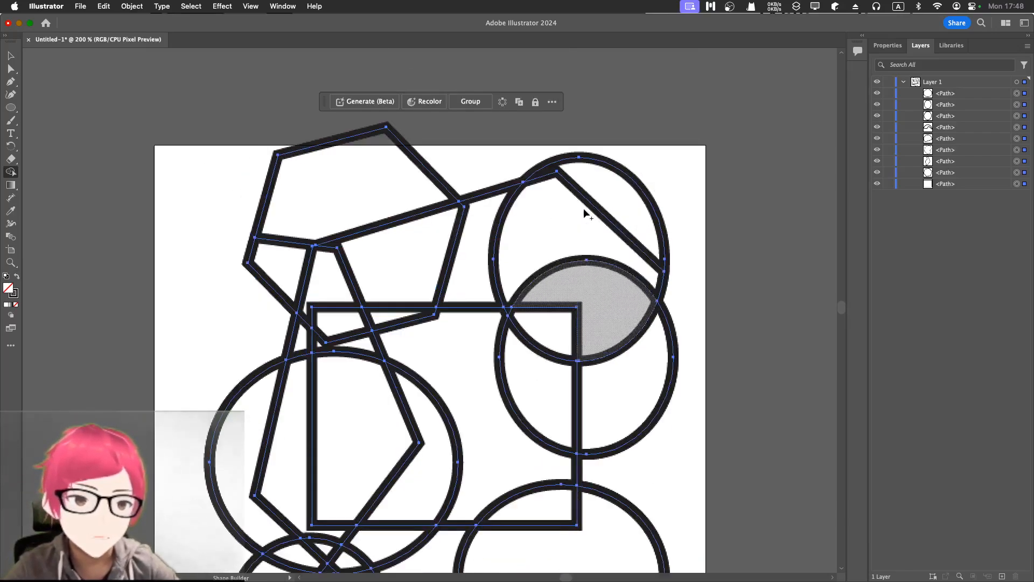
pyautogui.click(607, 190)
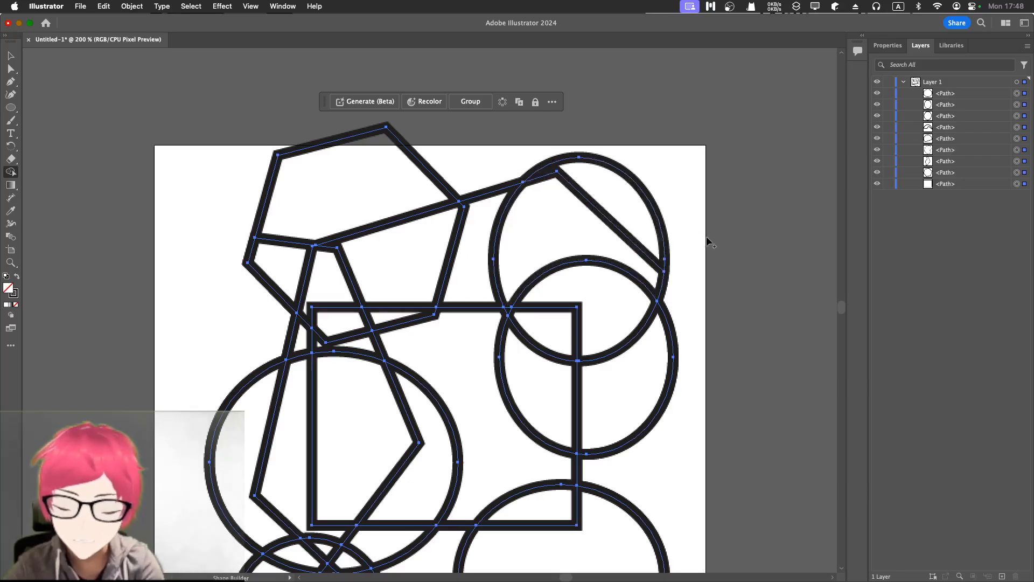
pyautogui.moveTo(708, 234)
pyautogui.mouseDown()
pyautogui.moveTo(590, 169)
pyautogui.moveTo(501, 149)
pyautogui.moveTo(382, 174)
pyautogui.moveTo(269, 178)
pyautogui.mouseUp()
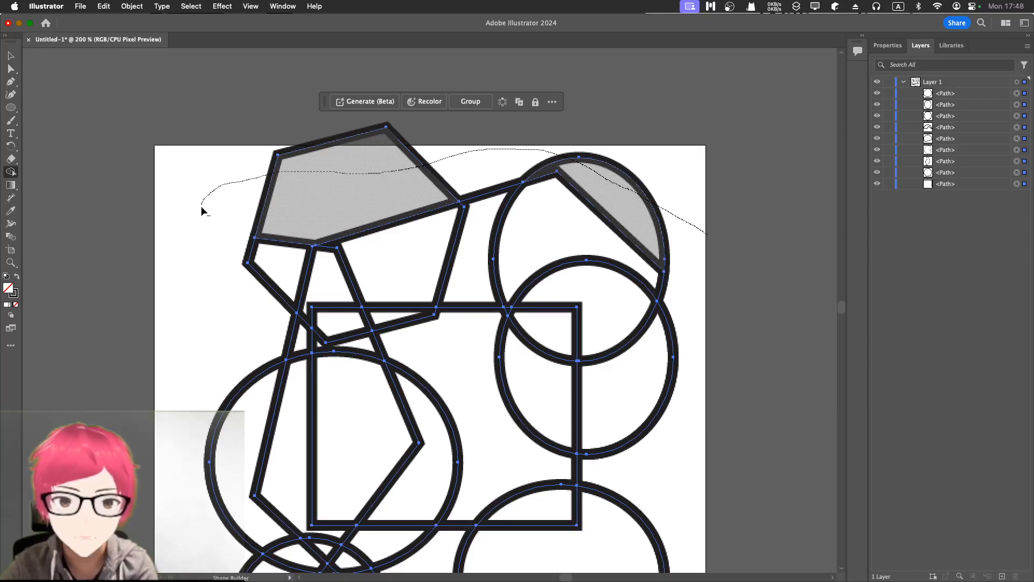
pyautogui.moveTo(212, 273)
pyautogui.mouseDown()
pyautogui.moveTo(288, 247)
pyautogui.moveTo(243, 286)
pyautogui.moveTo(231, 313)
pyautogui.moveTo(232, 399)
pyautogui.mouseUp()
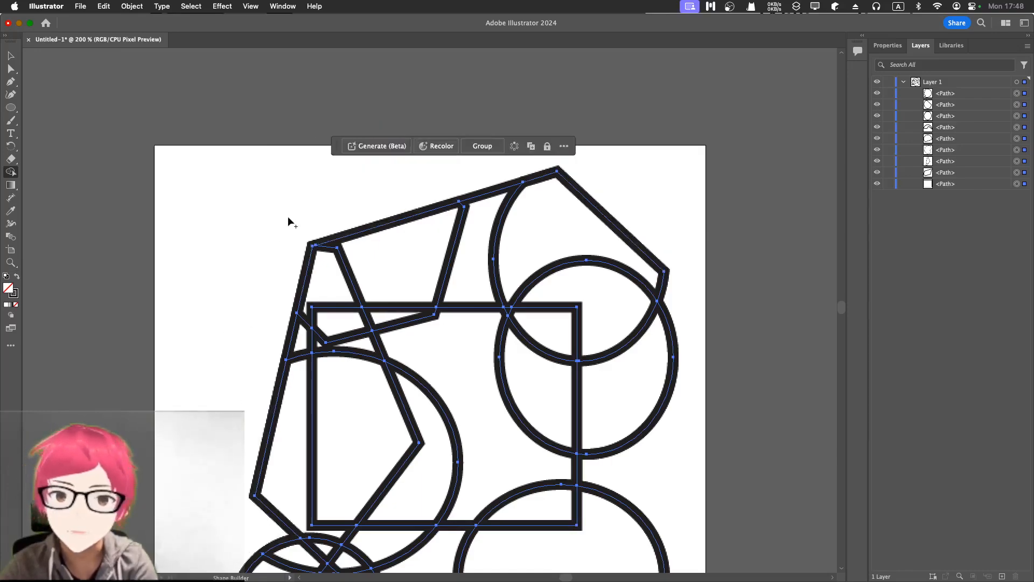
pyautogui.scroll(-6, 291, 221)
pyautogui.scroll(2, 297, 242)
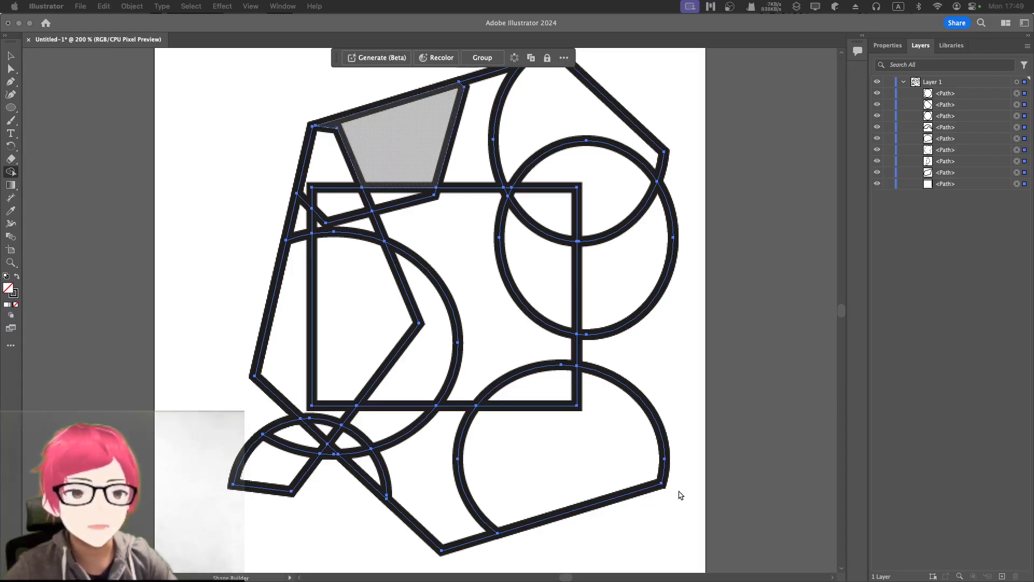
# Switch to Chrome, enlarge the window to view the YouTube drawing video page, and close its tab
pyautogui.press('super+Tab')
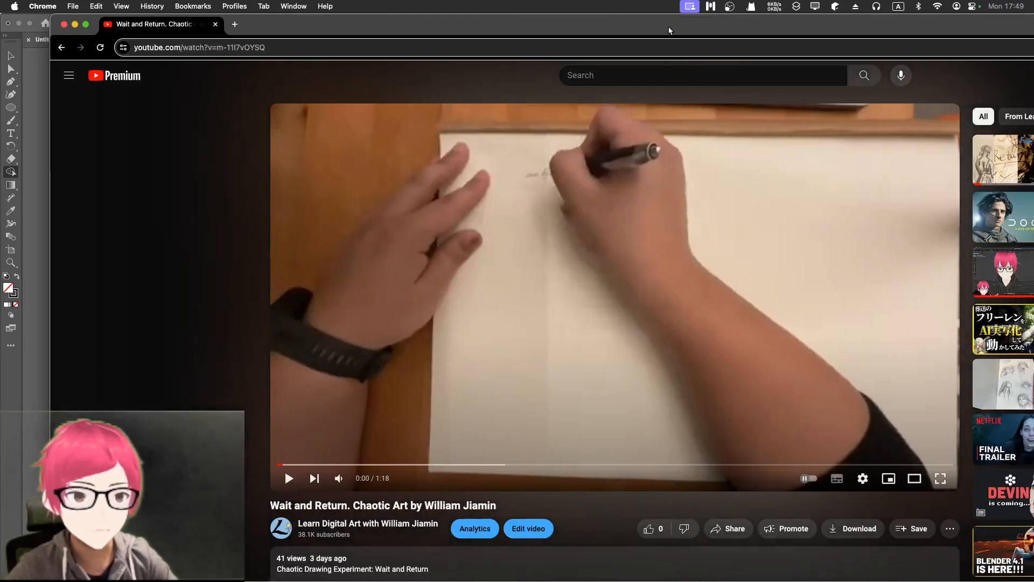
pyautogui.doubleClick(669, 31)
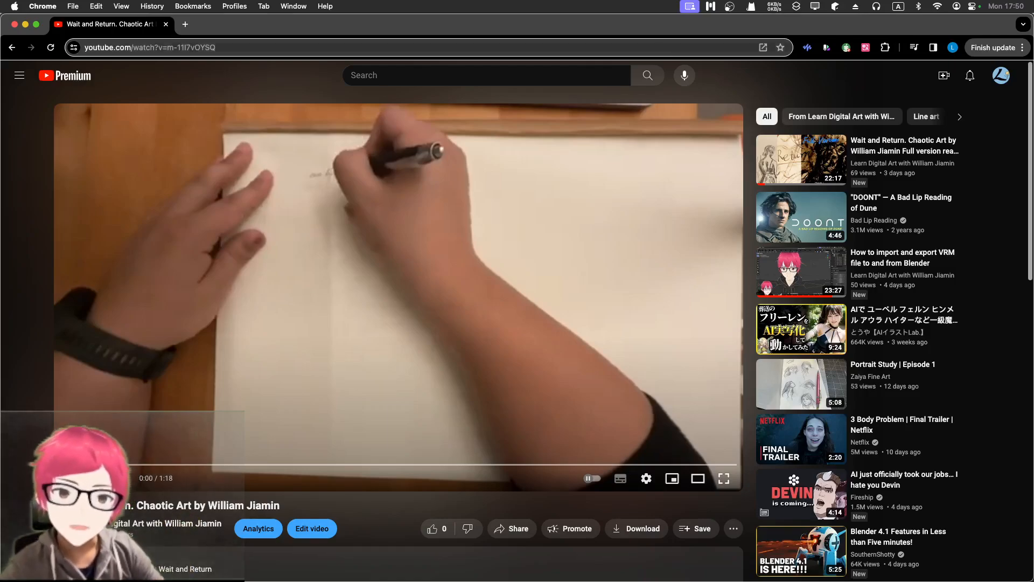
pyautogui.click(165, 26)
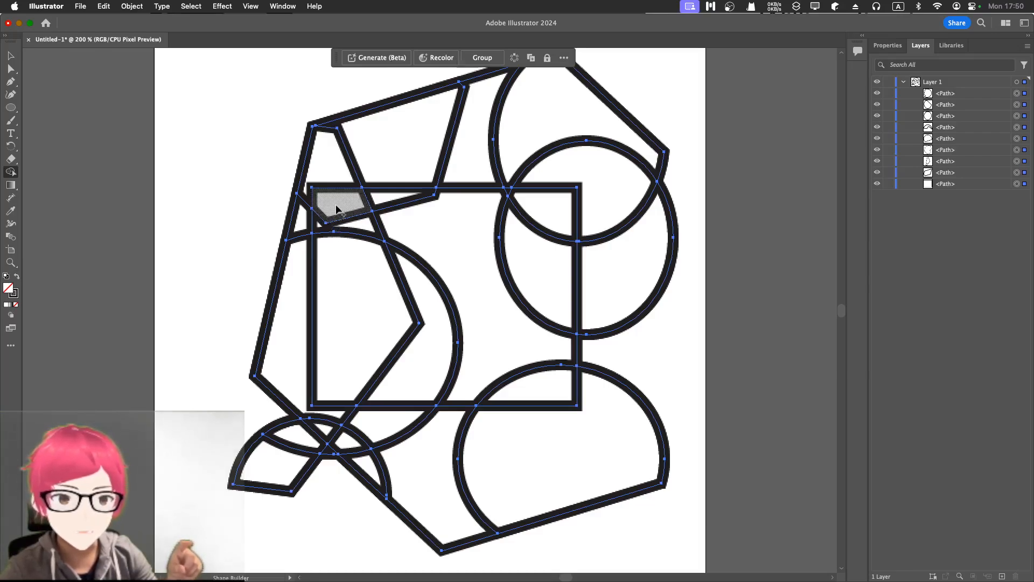
# Merge the small region in the rectangle's upper-left corner with the region just below it using the Shape Builder
pyautogui.moveTo(337, 212)
pyautogui.mouseDown()
pyautogui.moveTo(344, 231)
pyautogui.moveTo(362, 227)
pyautogui.mouseUp()
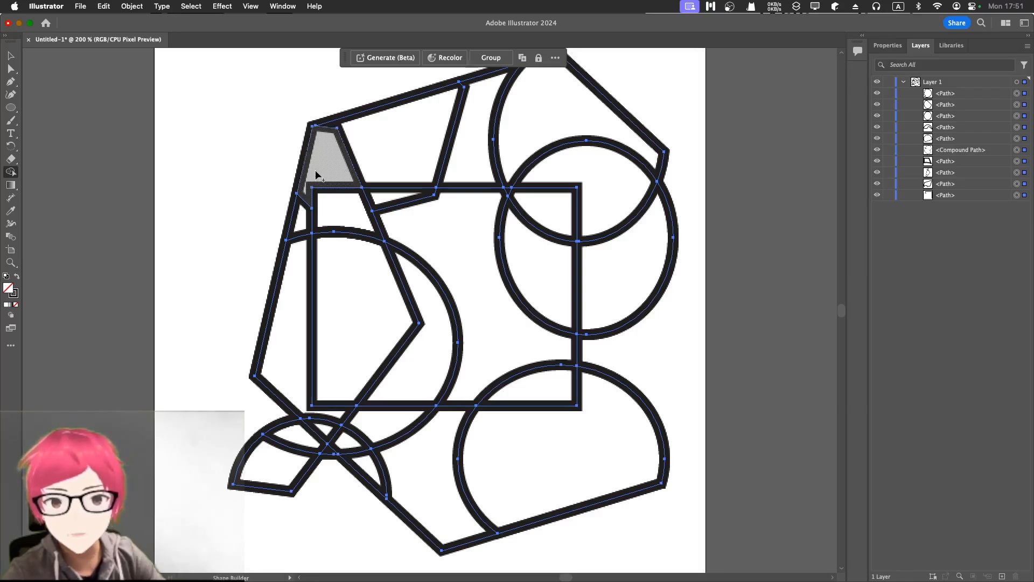
# Merge the narrow regions between the large hexagon's left edge and the rectangle into one strip with the Shape Builder
pyautogui.moveTo(317, 165); pyautogui.dragTo(286, 307)
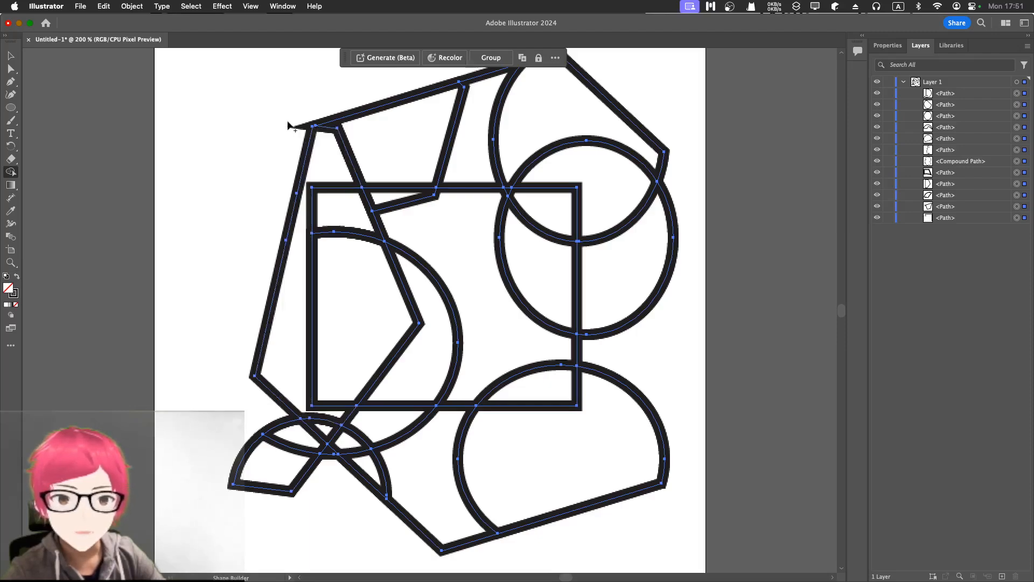
pyautogui.scroll(4, 264, 165)
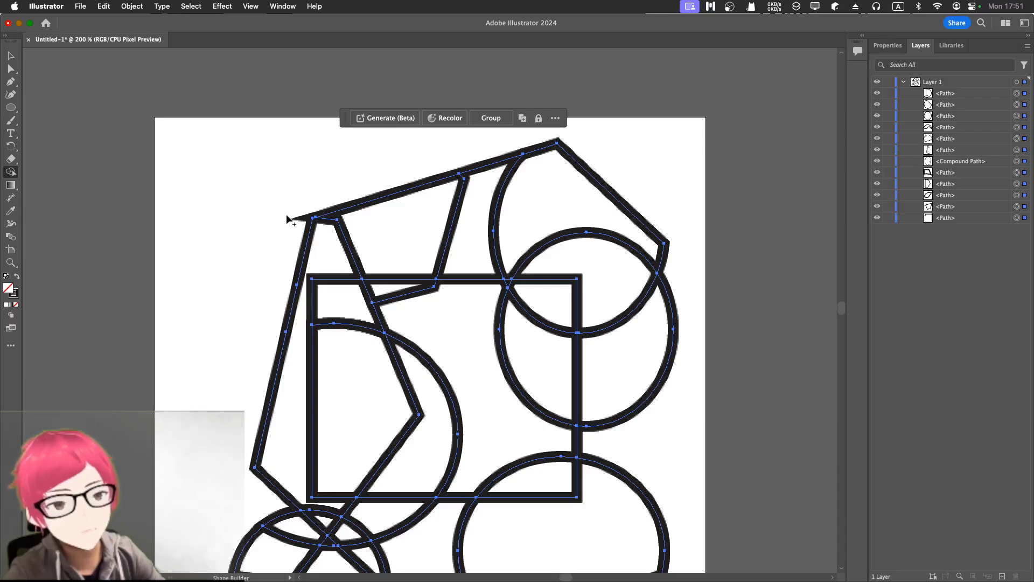
pyautogui.scroll(-1, 393, 219)
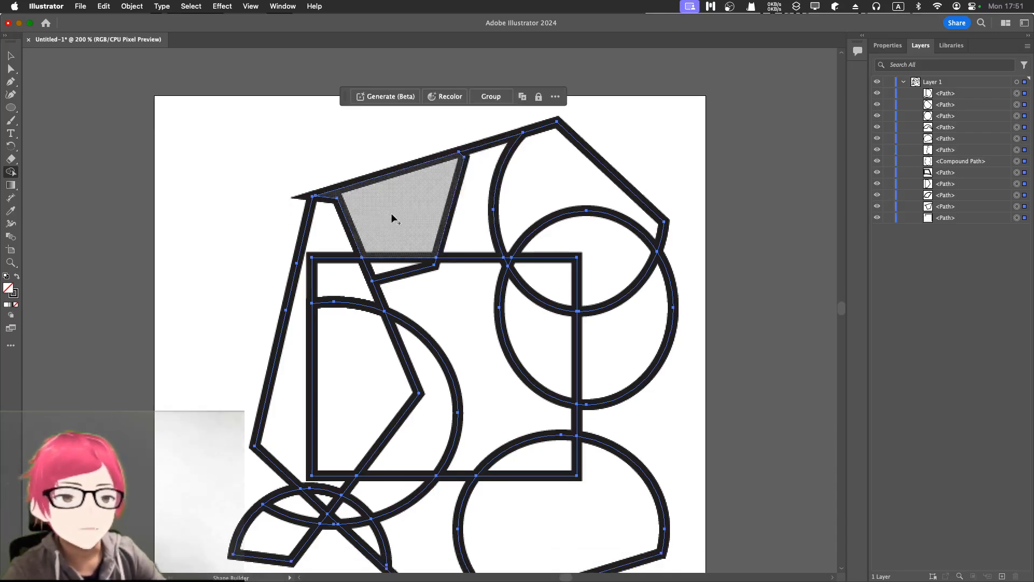
# Merge the regions below the top slanted edge into one band, and merge the upper-right ellipse's upper regions across the rectangle's corner
pyautogui.moveTo(393, 218); pyautogui.dragTo(510, 205)
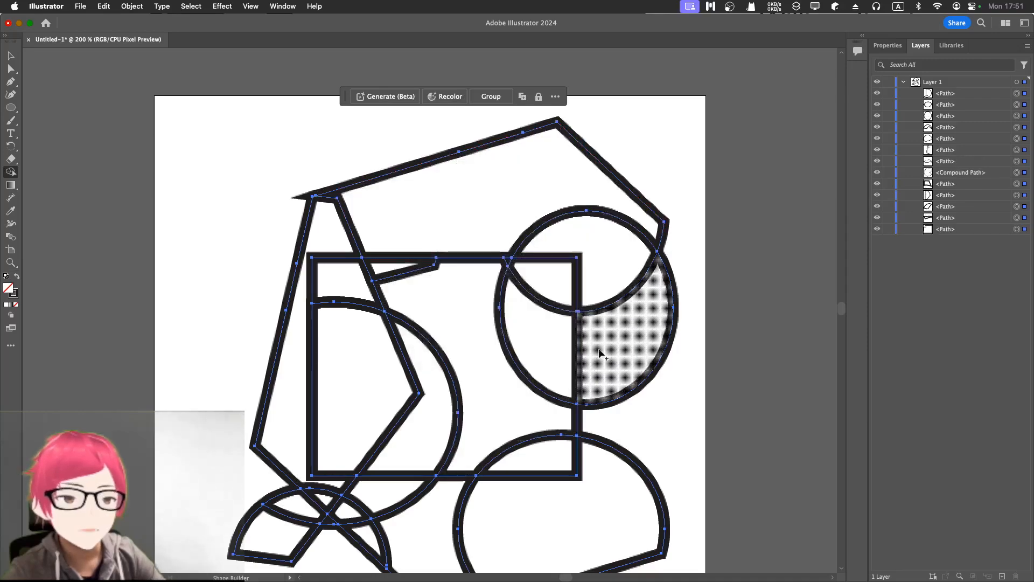
pyautogui.moveTo(587, 244); pyautogui.dragTo(566, 282)
pyautogui.scroll(-1, 458, 323)
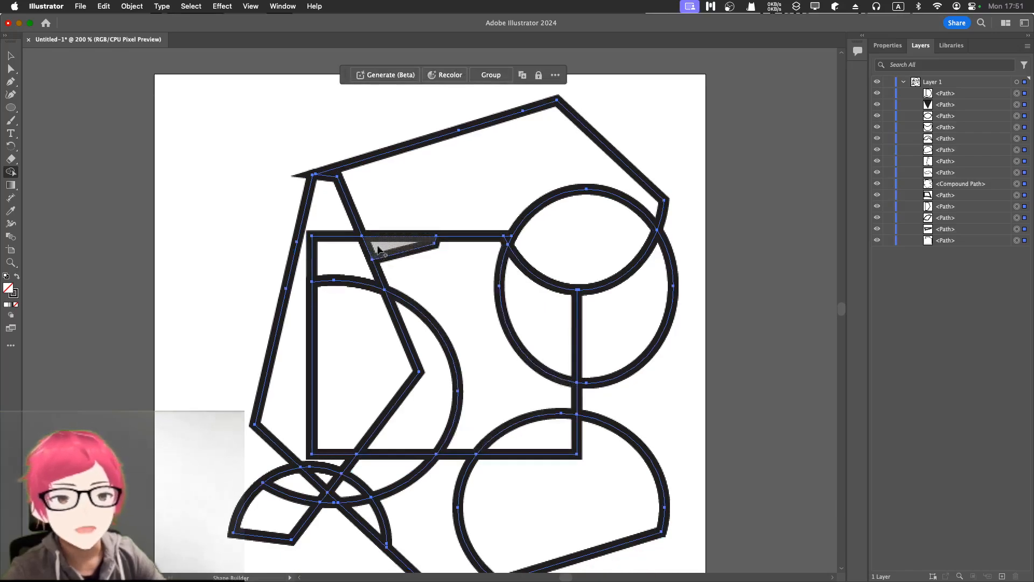
# Merge the small triangle under the rectangle's upper edge with the rectangle's central region, and merge the overlapping slivers in the lower-left half-circle
pyautogui.moveTo(379, 248)
pyautogui.mouseDown()
pyautogui.moveTo(440, 279)
pyautogui.moveTo(422, 365)
pyautogui.mouseUp()
pyautogui.scroll(-4, 457, 412)
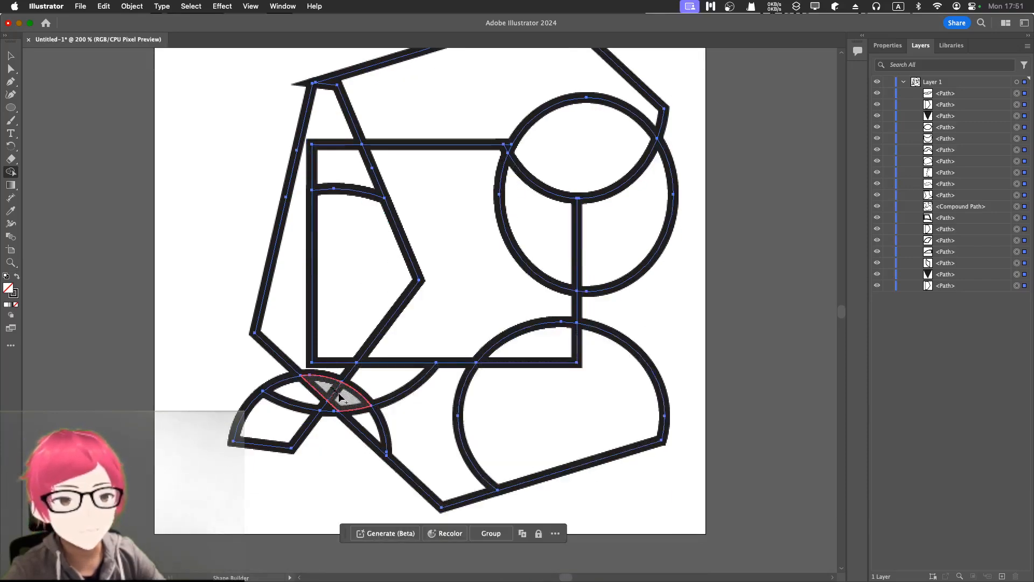
pyautogui.moveTo(339, 394); pyautogui.dragTo(339, 393)
pyautogui.moveTo(277, 416)
pyautogui.mouseDown()
pyautogui.moveTo(294, 390)
pyautogui.moveTo(362, 419)
pyautogui.mouseUp()
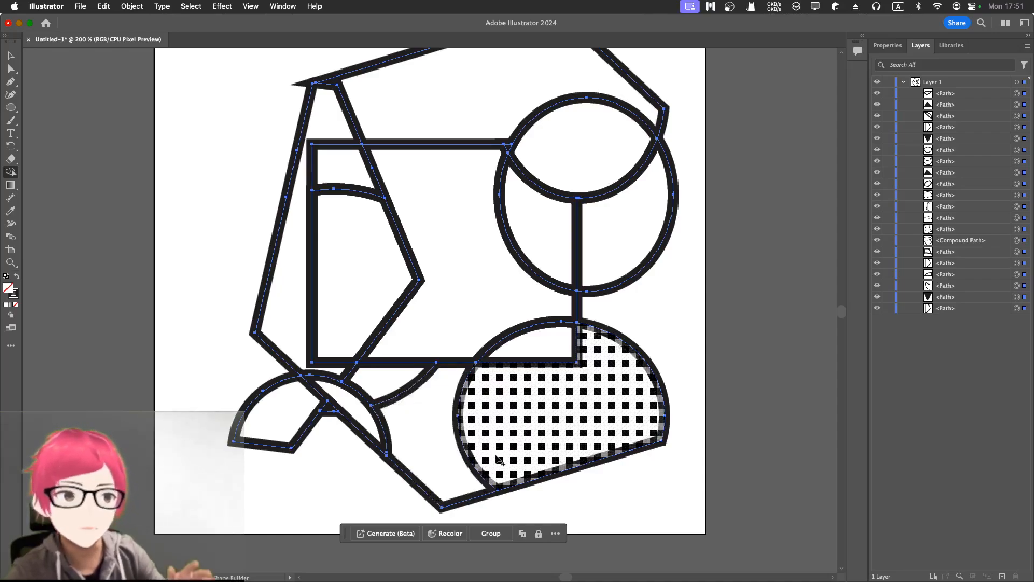
# Remove the band below the top slanted edge and the upper lens of the upper-right ellipse with the Shape Builder
pyautogui.scroll(4, 492, 342)
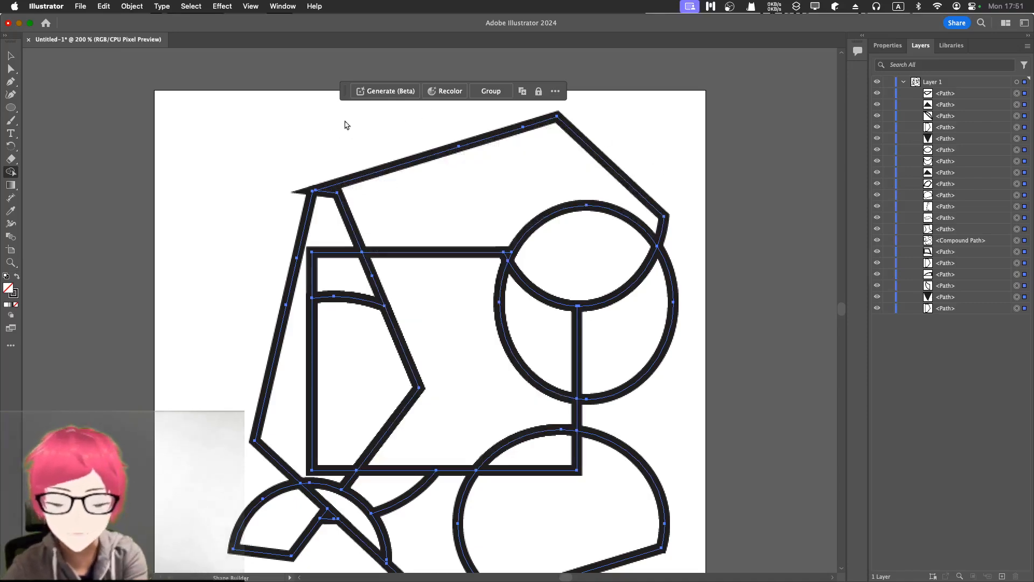
pyautogui.keyDown('alt'); pyautogui.click(421, 212); pyautogui.keyUp('alt')
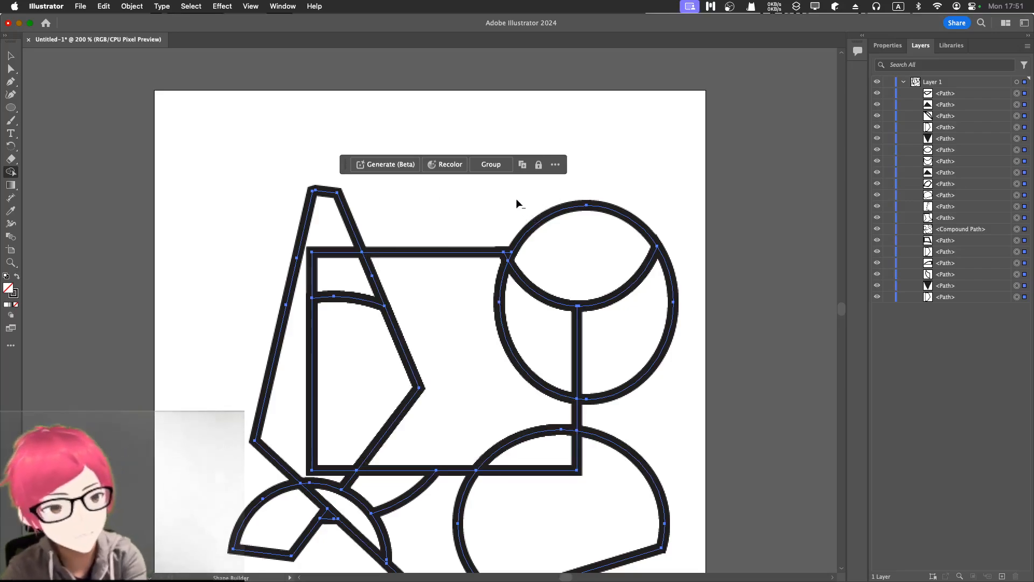
pyautogui.moveTo(516, 198); pyautogui.dragTo(587, 269)
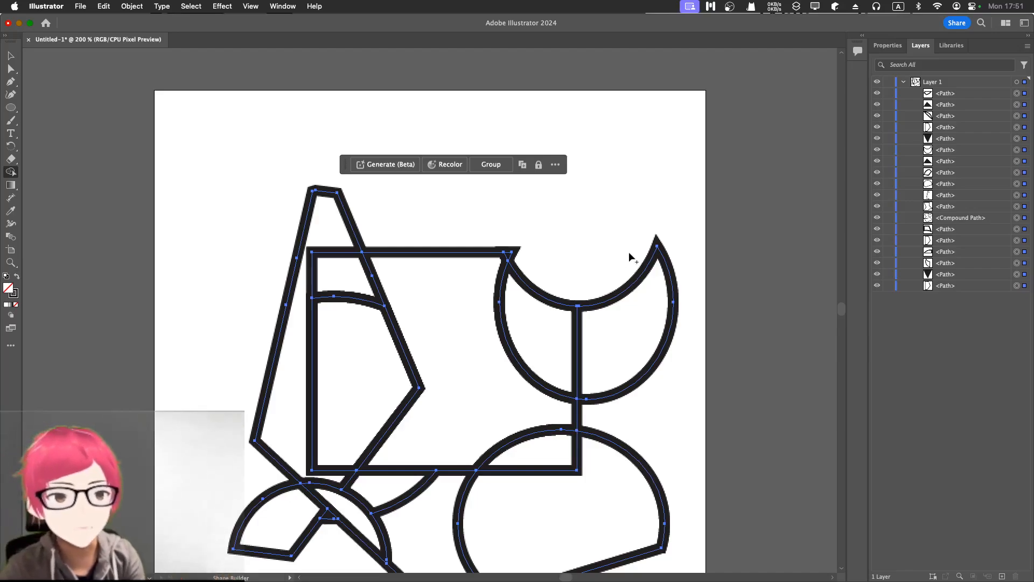
# Reshape the upper-right crescent with Direct Selection, bending its inner curve downward and pulling its middle and upper-left anchor points upward
pyautogui.click(10, 69)
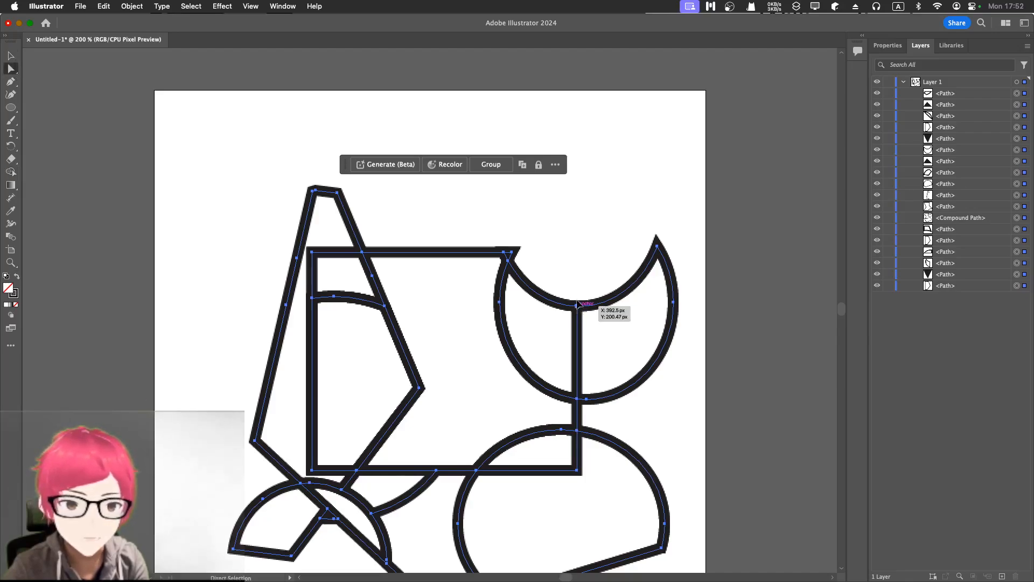
pyautogui.moveTo(577, 305); pyautogui.dragTo(580, 252)
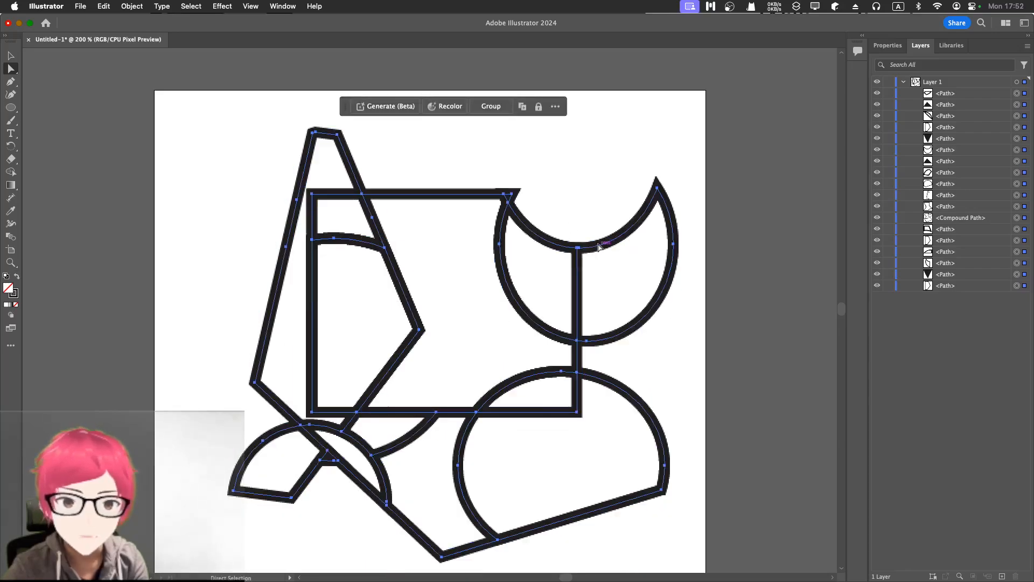
pyautogui.click(592, 237)
pyautogui.click(595, 249)
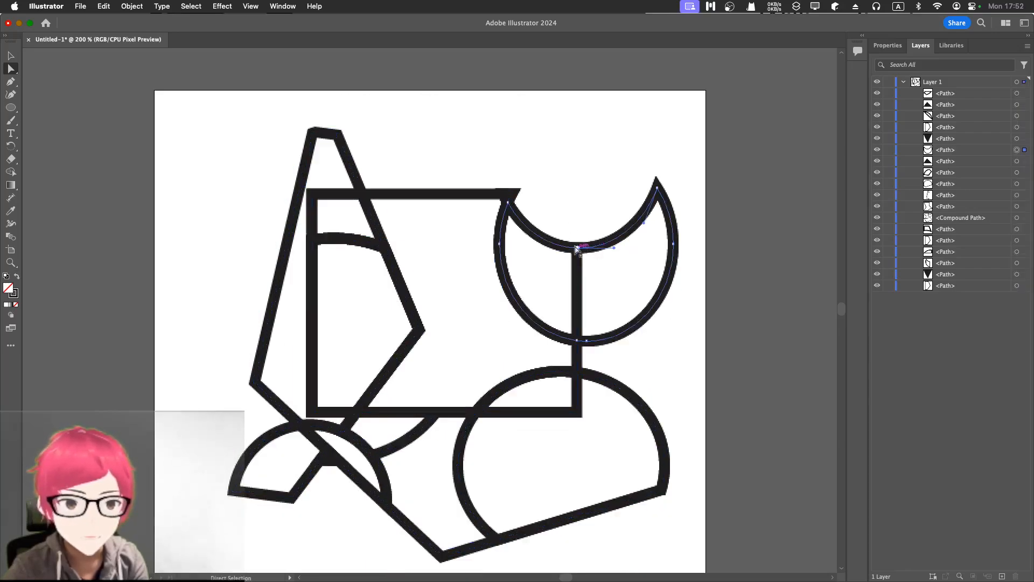
pyautogui.moveTo(614, 249); pyautogui.dragTo(647, 305)
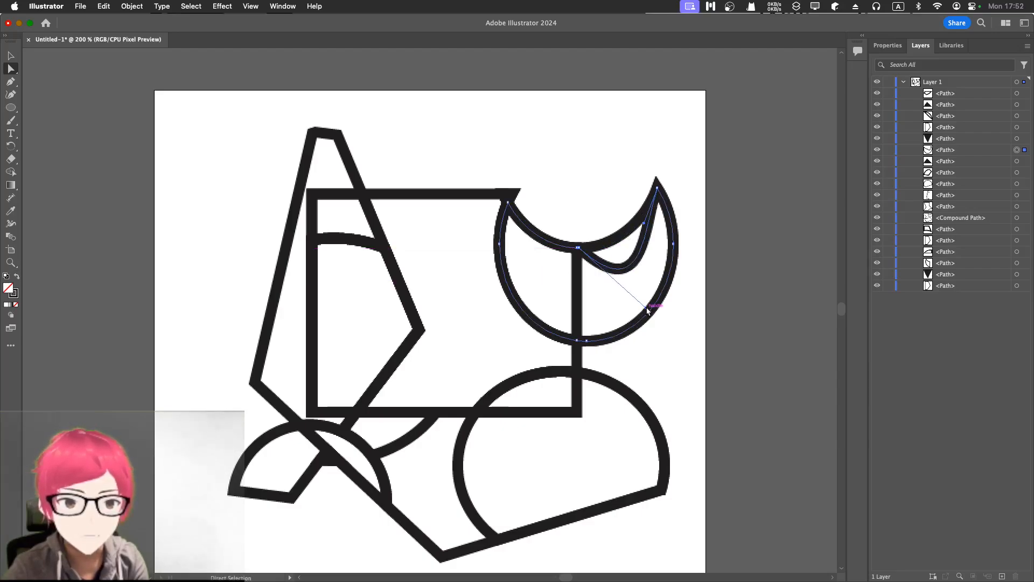
pyautogui.moveTo(578, 247); pyautogui.dragTo(577, 150)
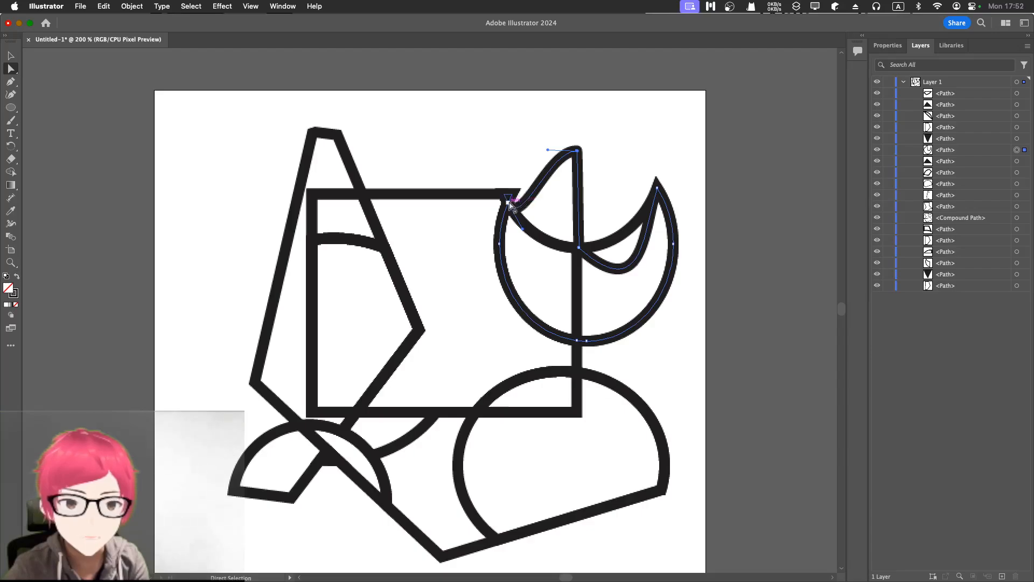
pyautogui.moveTo(512, 192); pyautogui.dragTo(449, 133)
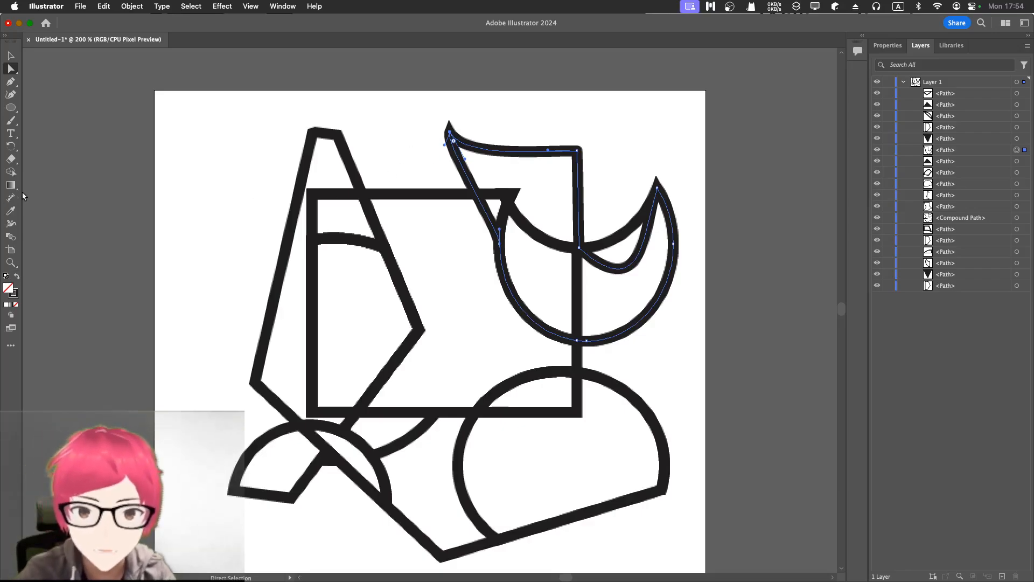
# Select all the artwork and merge the regions inside the reshaped crescent into one with the Shape Builder
pyautogui.click(10, 172)
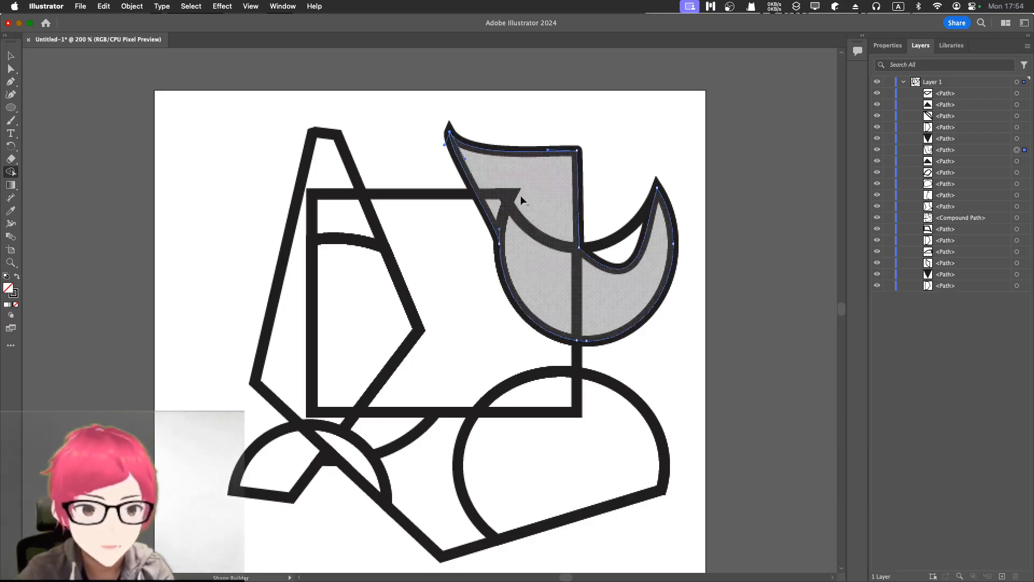
pyautogui.moveTo(531, 188)
pyautogui.mouseDown()
pyautogui.moveTo(554, 269)
pyautogui.moveTo(596, 295)
pyautogui.moveTo(599, 281)
pyautogui.mouseUp()
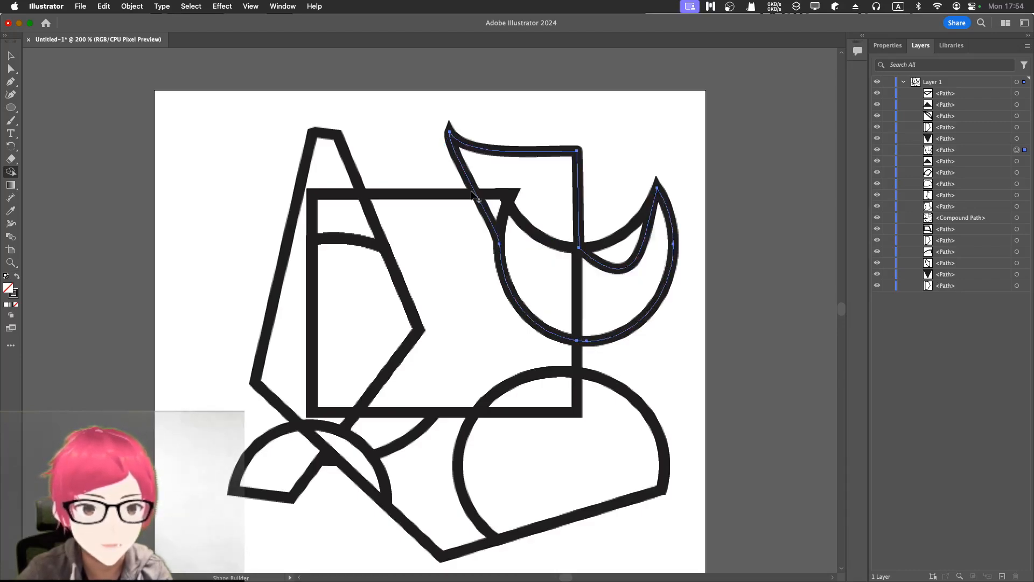
pyautogui.click(10, 55)
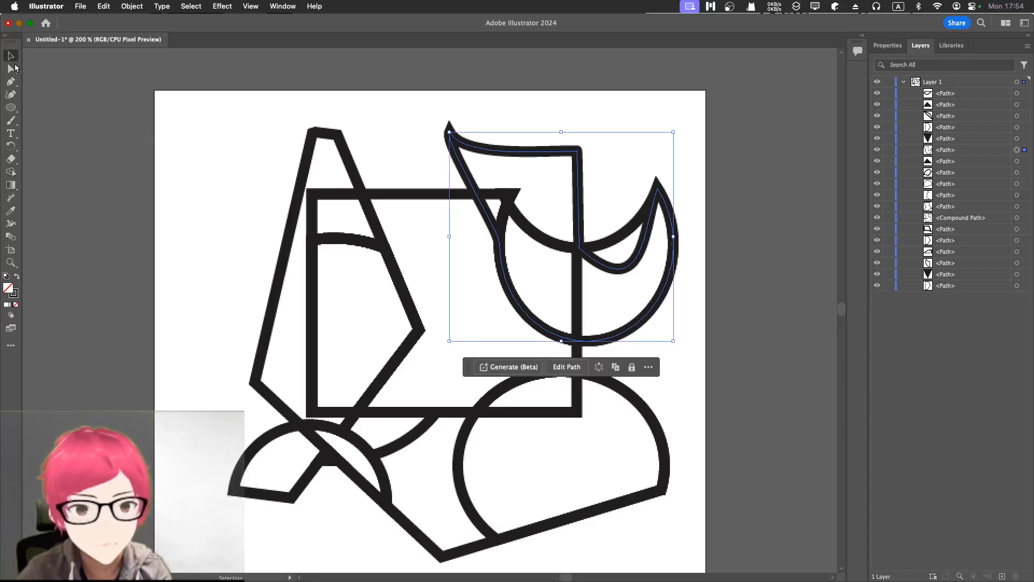
pyautogui.press('super+a')
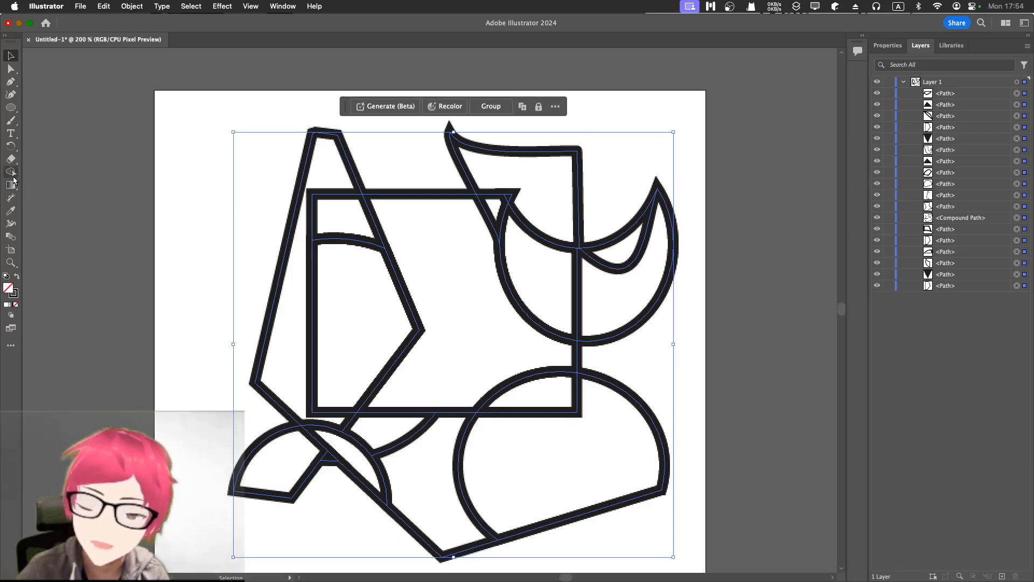
pyautogui.click(13, 178)
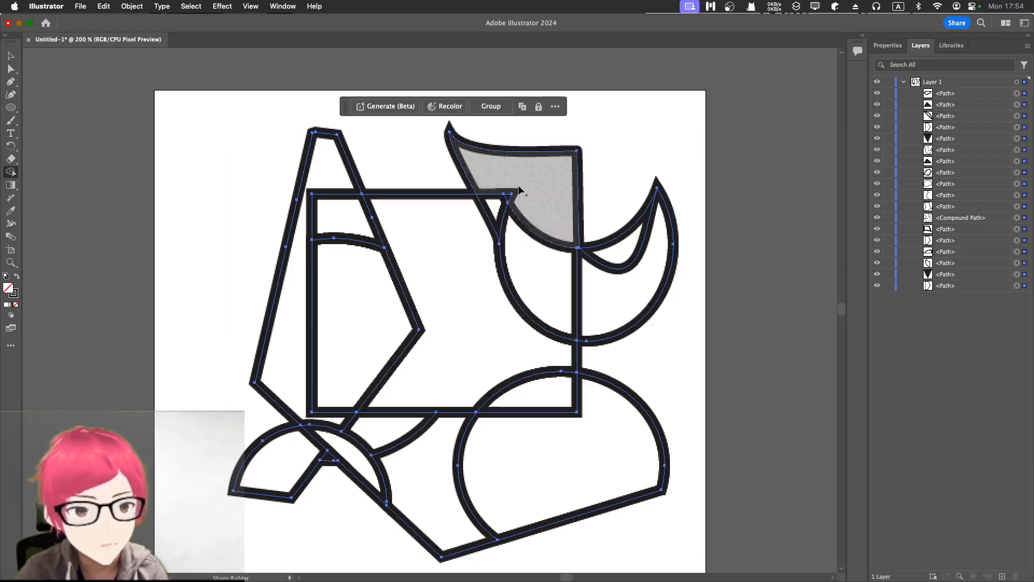
pyautogui.moveTo(522, 178)
pyautogui.mouseDown()
pyautogui.moveTo(546, 206)
pyautogui.moveTo(549, 295)
pyautogui.moveTo(618, 296)
pyautogui.moveTo(624, 270)
pyautogui.mouseUp()
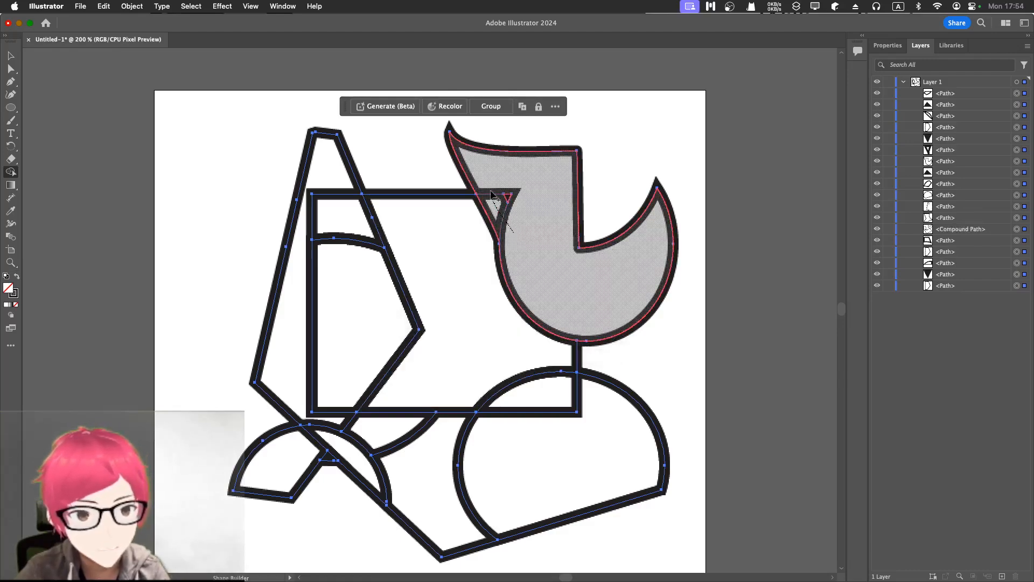
pyautogui.moveTo(509, 204); pyautogui.dragTo(512, 245)
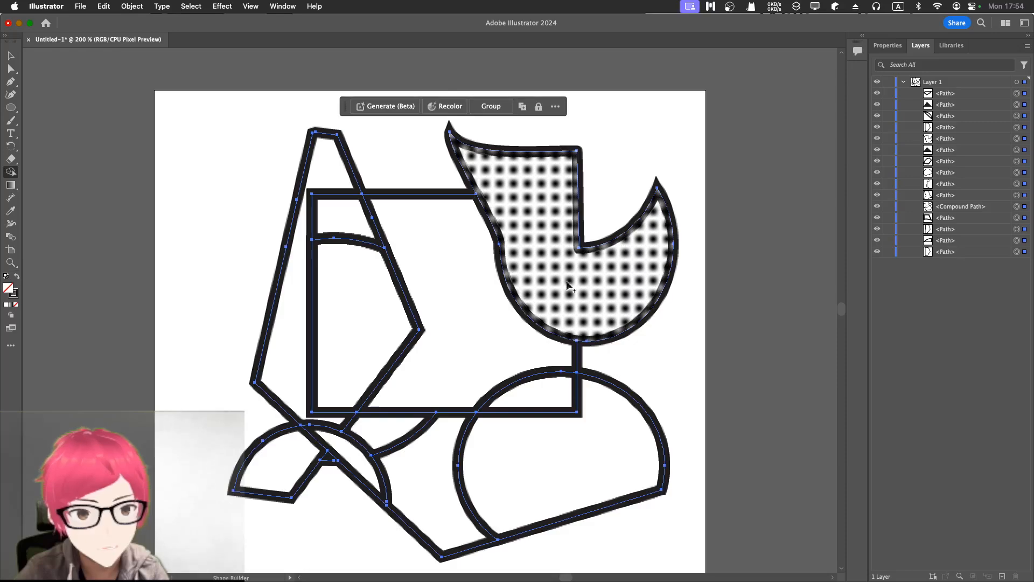
# Merge the tall pentagon's regions inside the rectangle, the lower-left half-circle's pieces and the two regions beneath the rectangle's lower edge
pyautogui.moveTo(332, 218); pyautogui.dragTo(347, 334)
pyautogui.moveTo(362, 430); pyautogui.dragTo(323, 424)
pyautogui.moveTo(284, 463)
pyautogui.mouseDown()
pyautogui.moveTo(345, 446)
pyautogui.moveTo(323, 459)
pyautogui.moveTo(332, 464)
pyautogui.mouseUp()
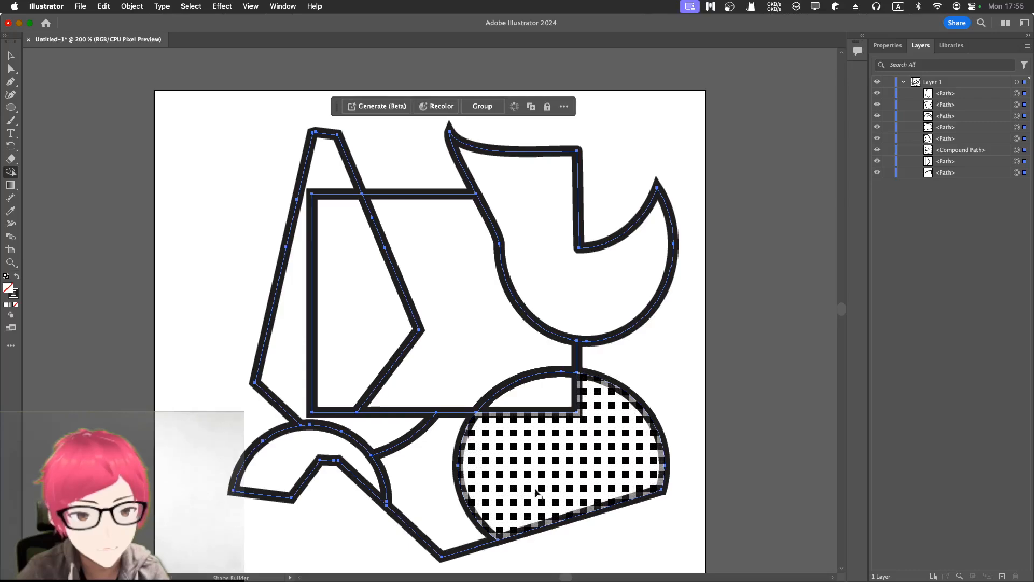
pyautogui.moveTo(375, 429); pyautogui.dragTo(418, 469)
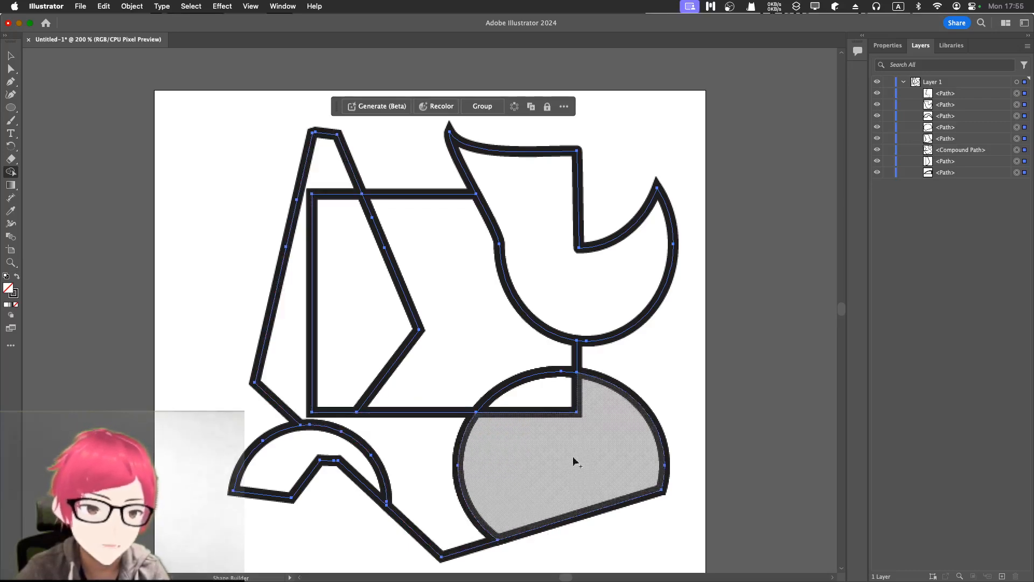
# Merge the lower-right circle's regions with the rectangle's interior and the pentagon area inside it
pyautogui.moveTo(567, 463); pyautogui.dragTo(554, 395)
pyautogui.moveTo(447, 386)
pyautogui.mouseDown()
pyautogui.moveTo(526, 406)
pyautogui.moveTo(503, 485)
pyautogui.mouseUp()
pyautogui.moveTo(355, 350)
pyautogui.mouseDown()
pyautogui.moveTo(455, 360)
pyautogui.moveTo(457, 388)
pyautogui.mouseUp()
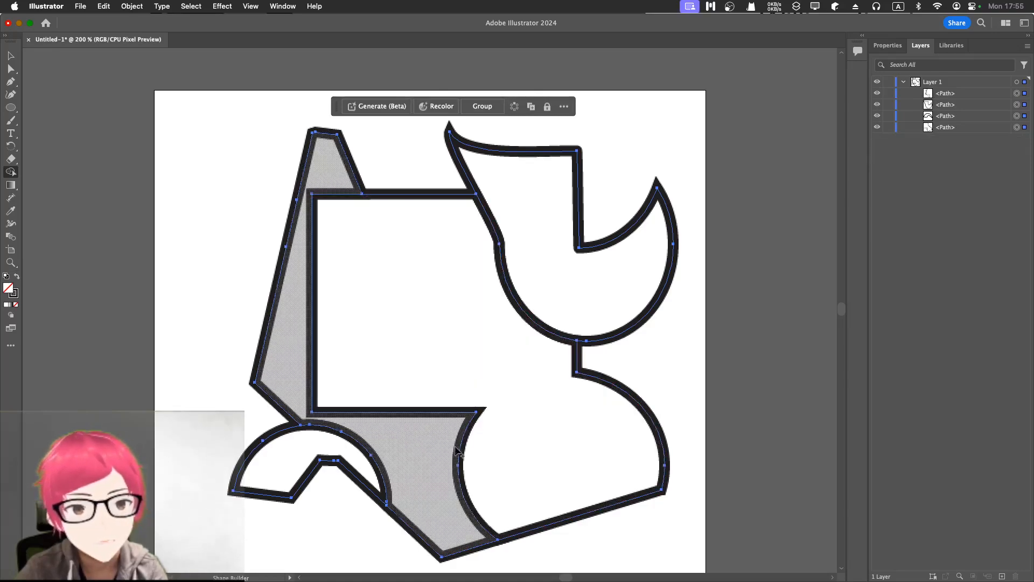
# Merge the left outer strip, the crescent and the lower-left half-circle with the central body into a single shape
pyautogui.moveTo(342, 179); pyautogui.dragTo(409, 226)
pyautogui.moveTo(475, 238); pyautogui.dragTo(446, 448)
pyautogui.moveTo(325, 424); pyautogui.dragTo(368, 496)
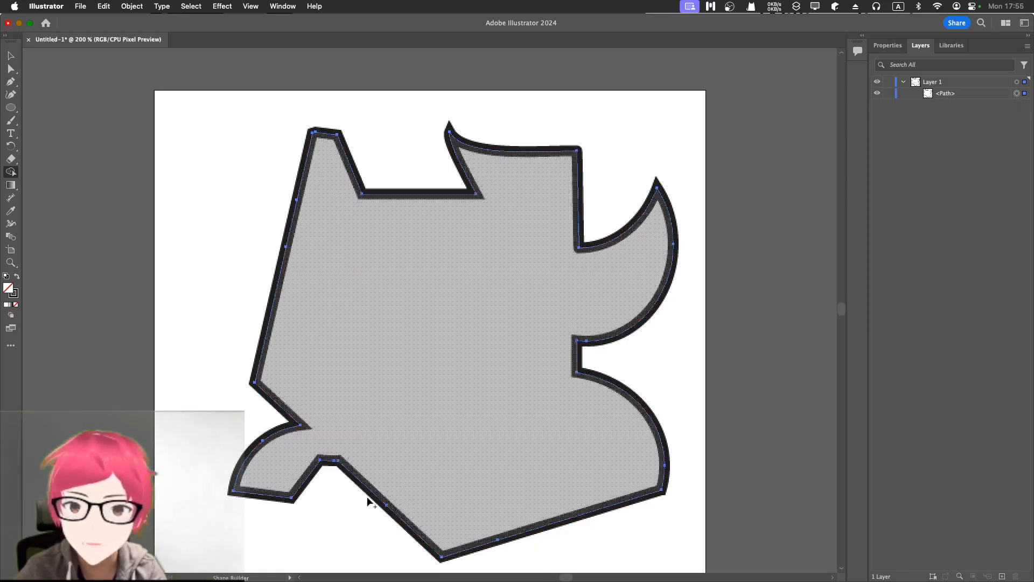